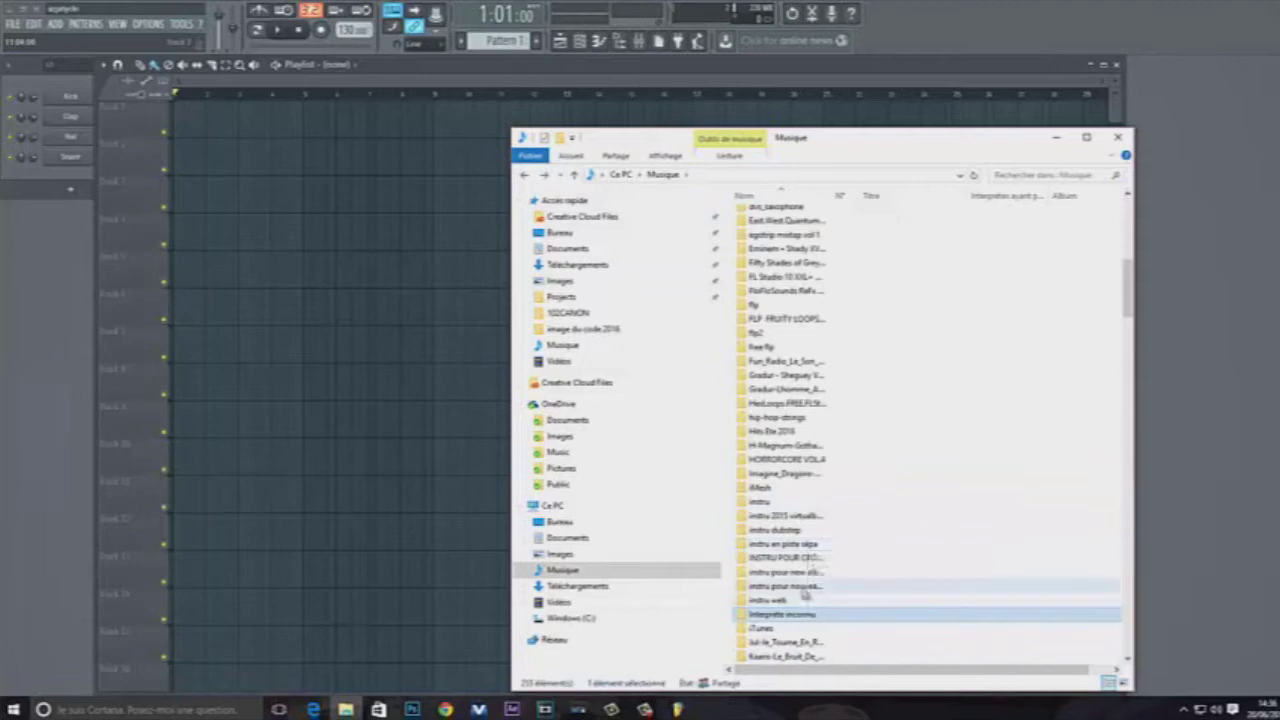
Step: Place the "Dj Neg - Classic Beat - By virtual-beat.com" instrumental from the Musique library's "new instru album" folder at the start of playlist Track 1
double_click(806, 586)
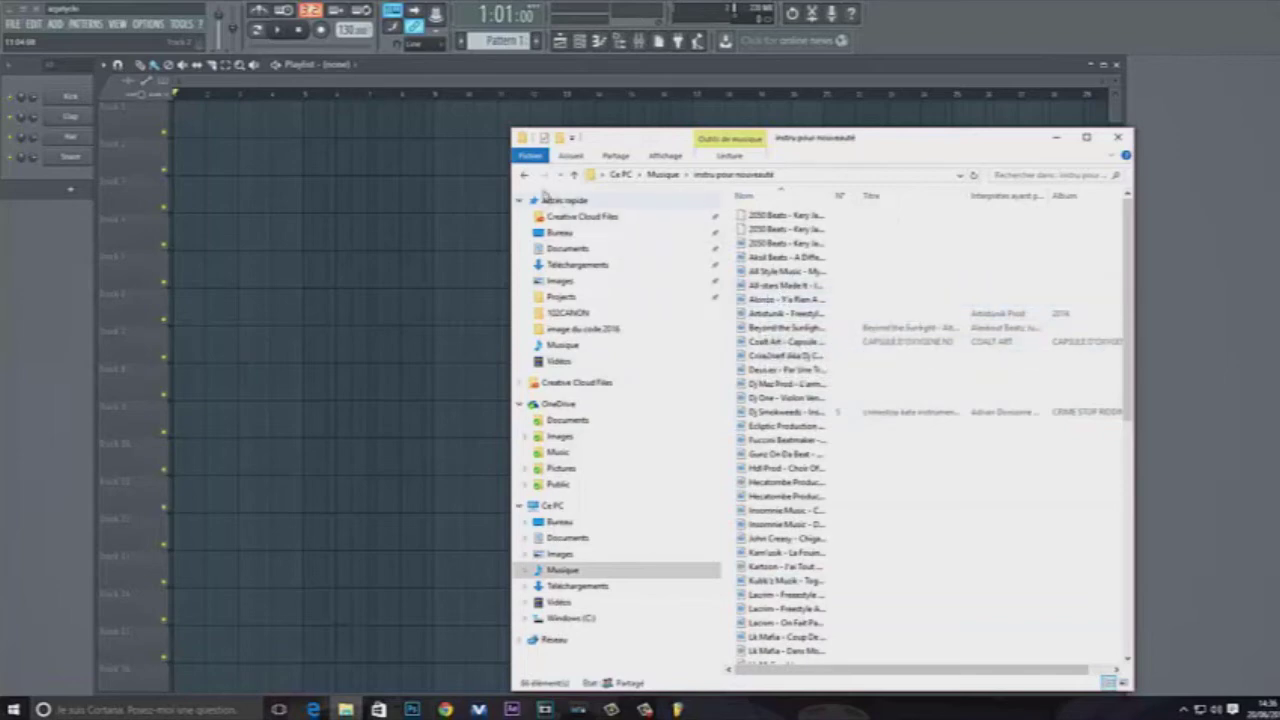
left_click(524, 174)
scroll(836, 597, "down", 1)
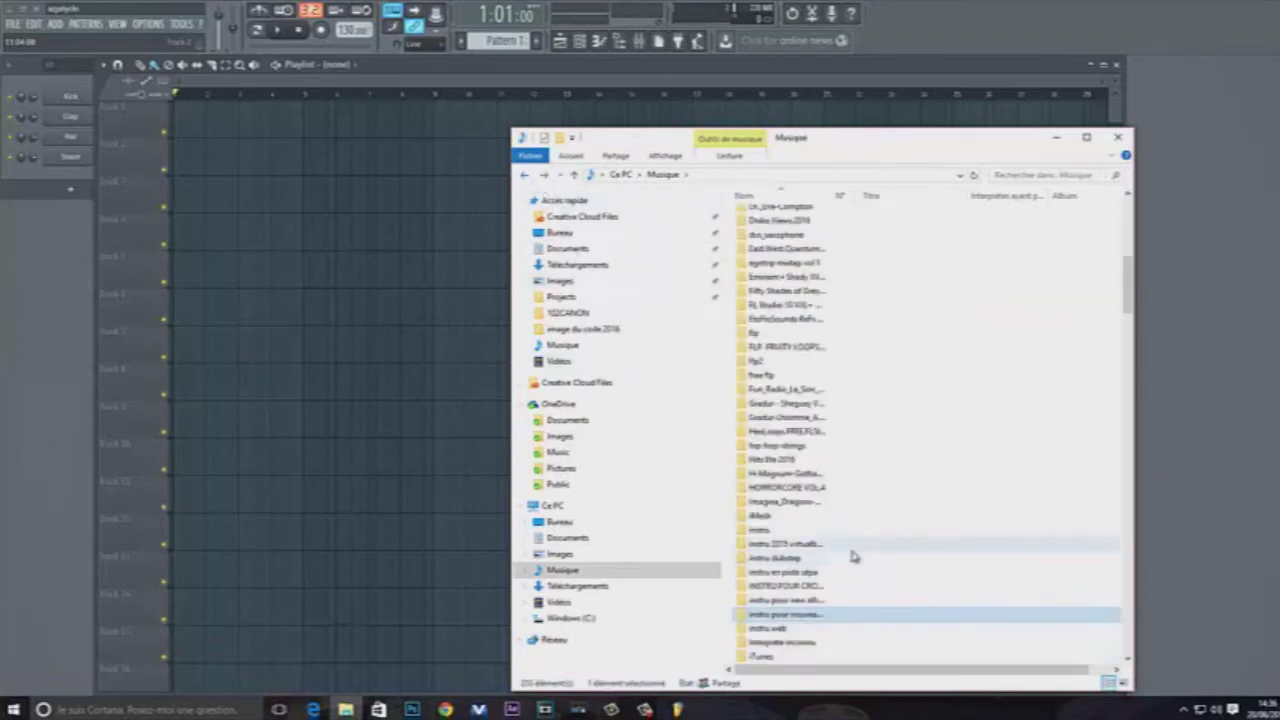
scroll(818, 620, "down", 1)
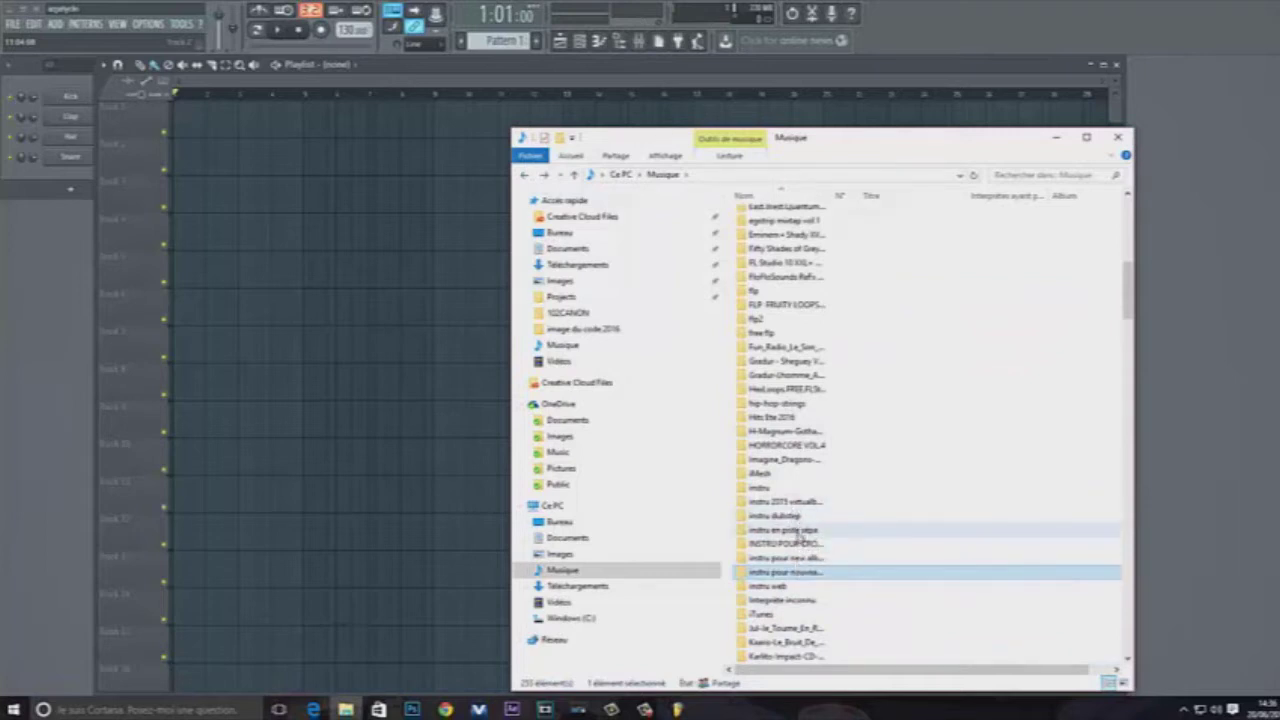
scroll(866, 505, "down", 2)
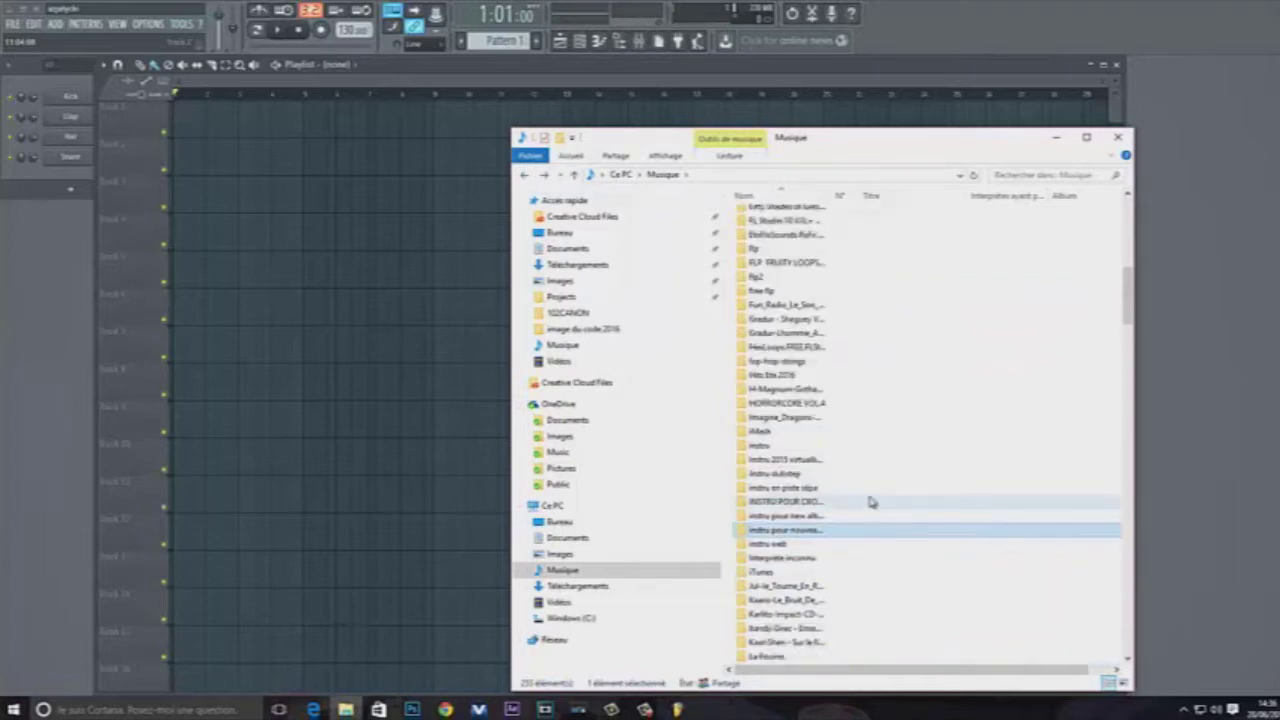
scroll(867, 507, "down", 2)
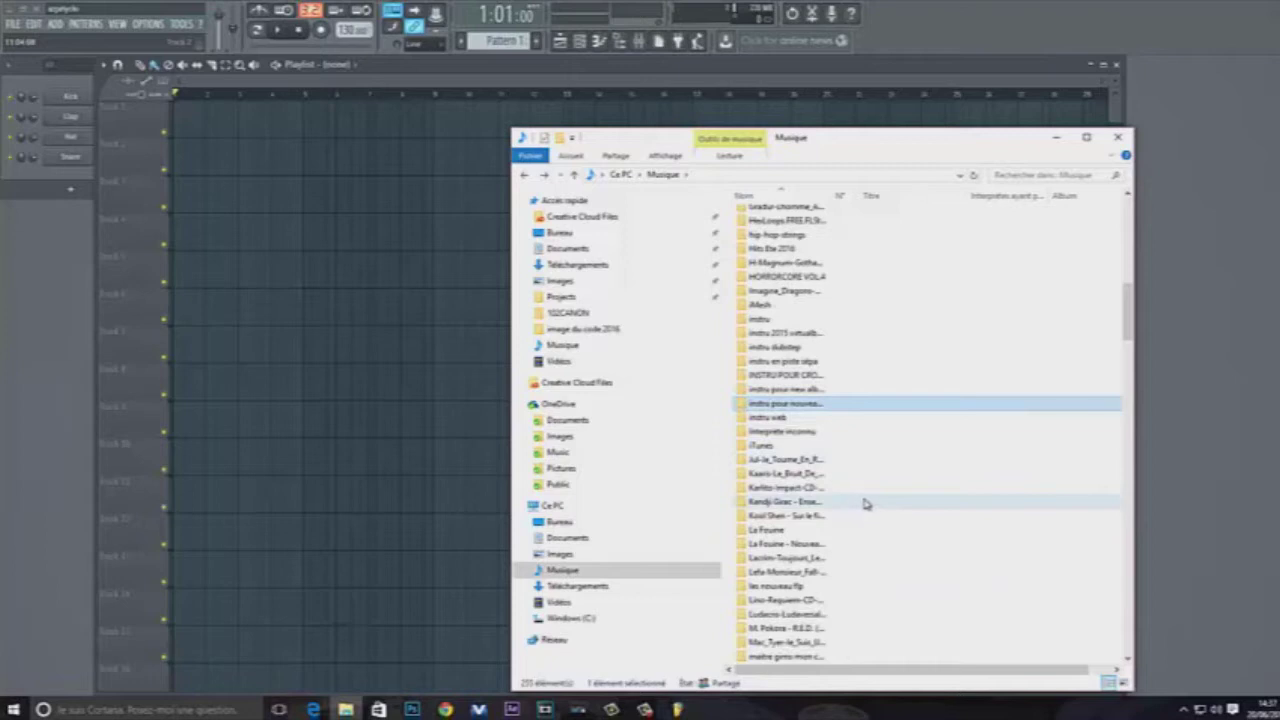
scroll(838, 576, "down", 2)
scroll(838, 576, "down", 5)
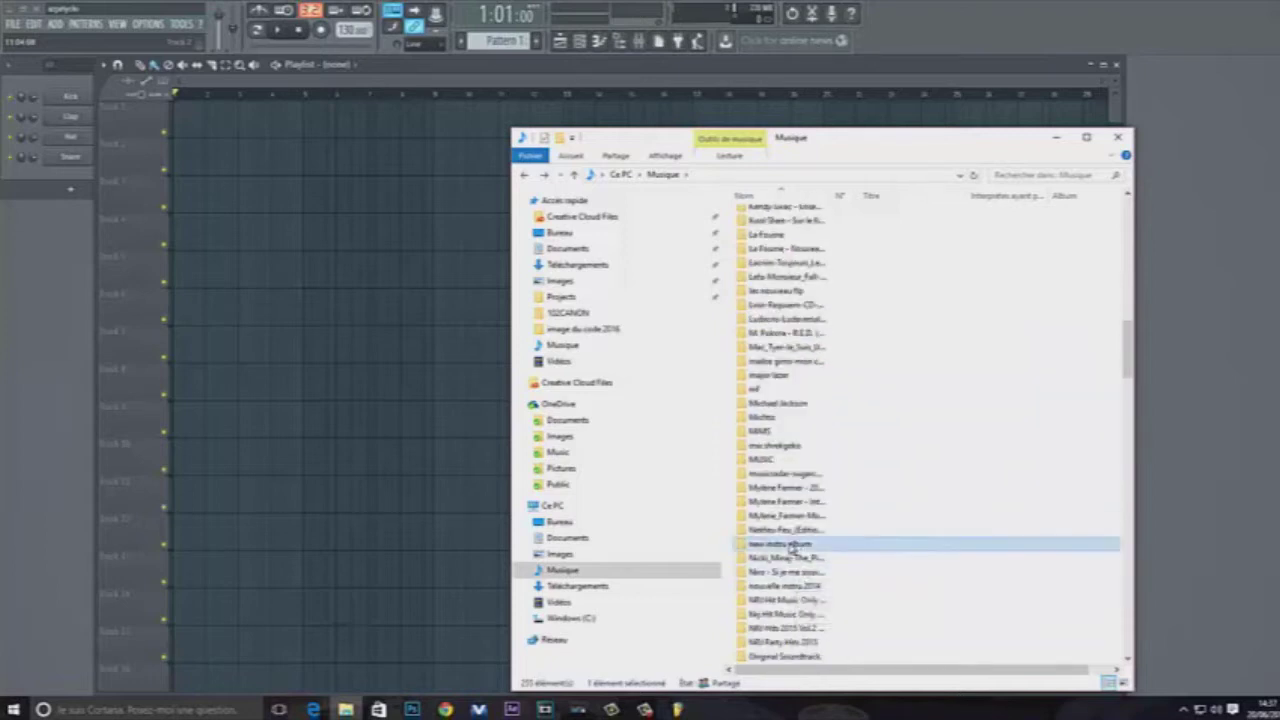
double_click(797, 545)
left_click_drag(768, 220, 211, 138)
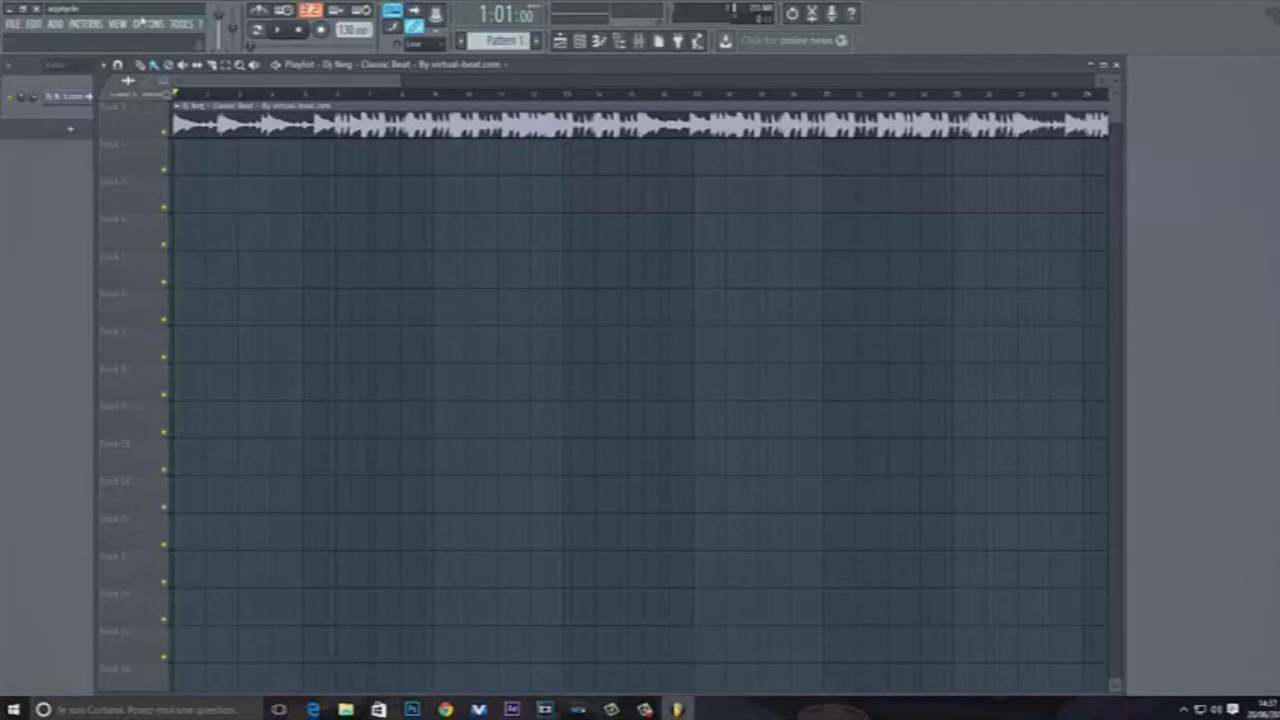
Step: Switch the audio device to Haut-parleurs (TASCAM US-144 MKII) in the audio settings
left_click(148, 24)
left_click(160, 65)
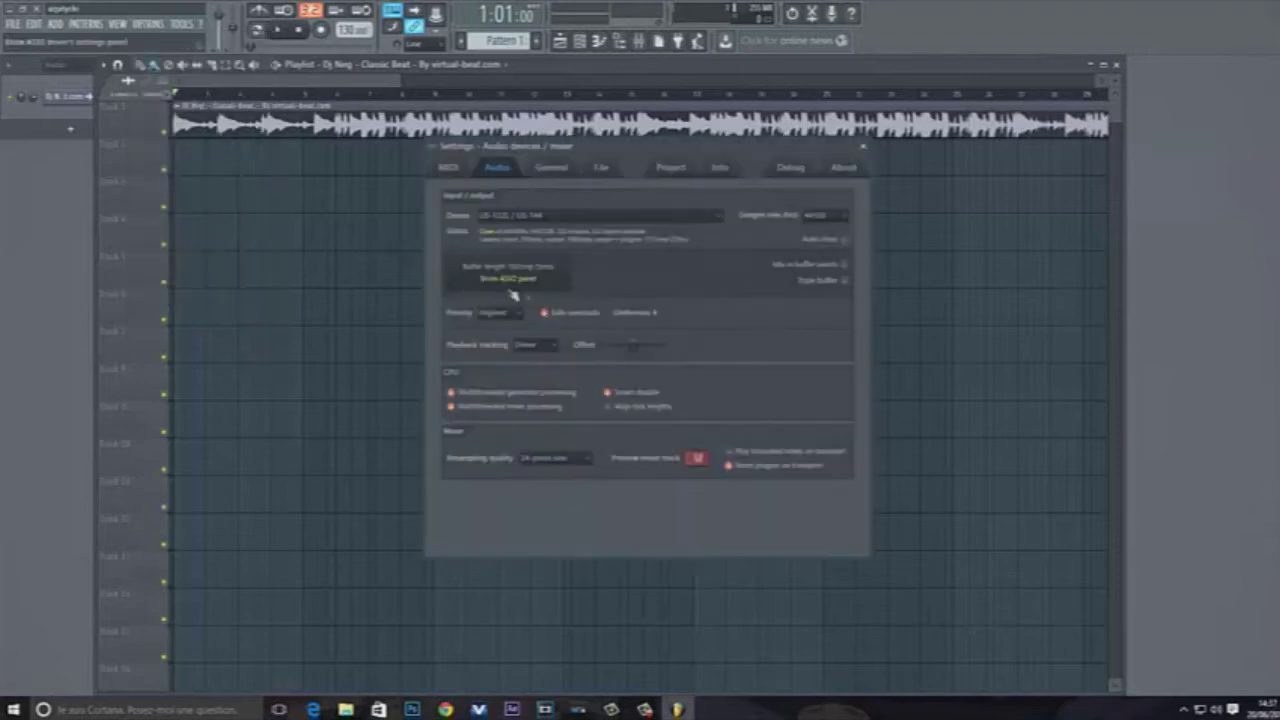
left_click(719, 215)
left_click(587, 257)
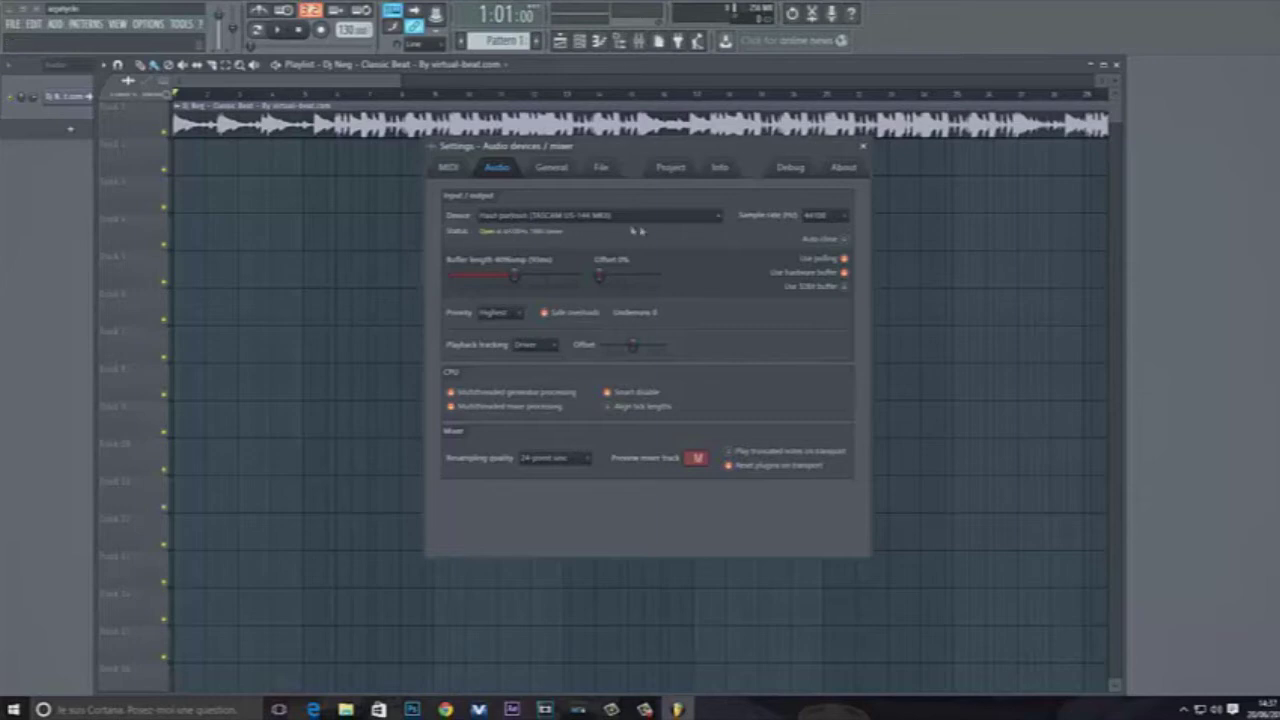
Step: Set the audio device to the US-122L / US-144 ASIO driver and close the settings
left_click(719, 219)
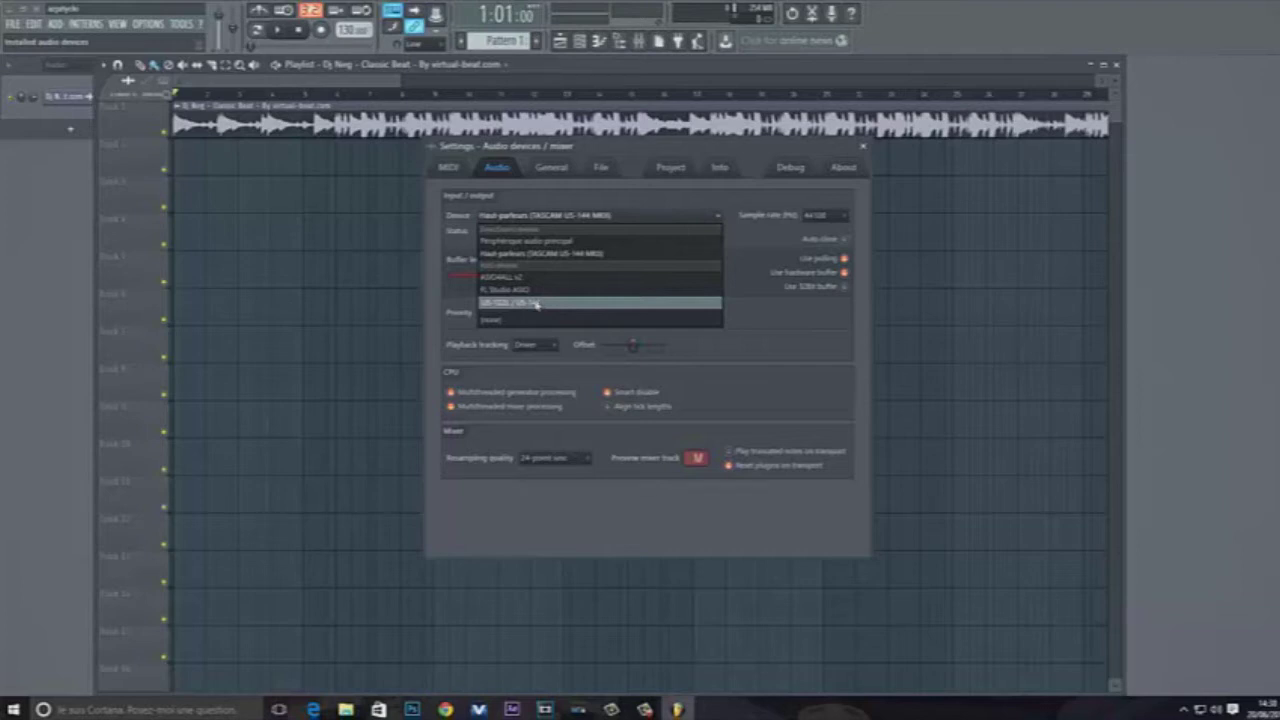
left_click(537, 304)
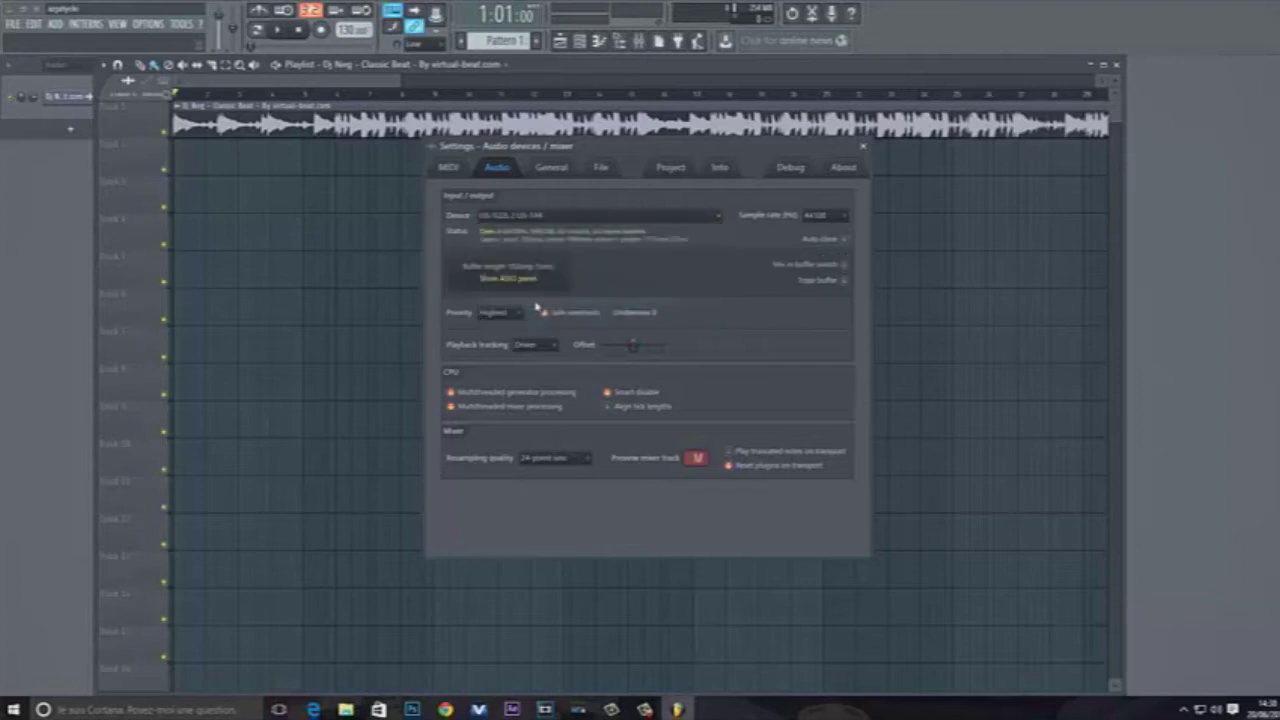
left_click(862, 146)
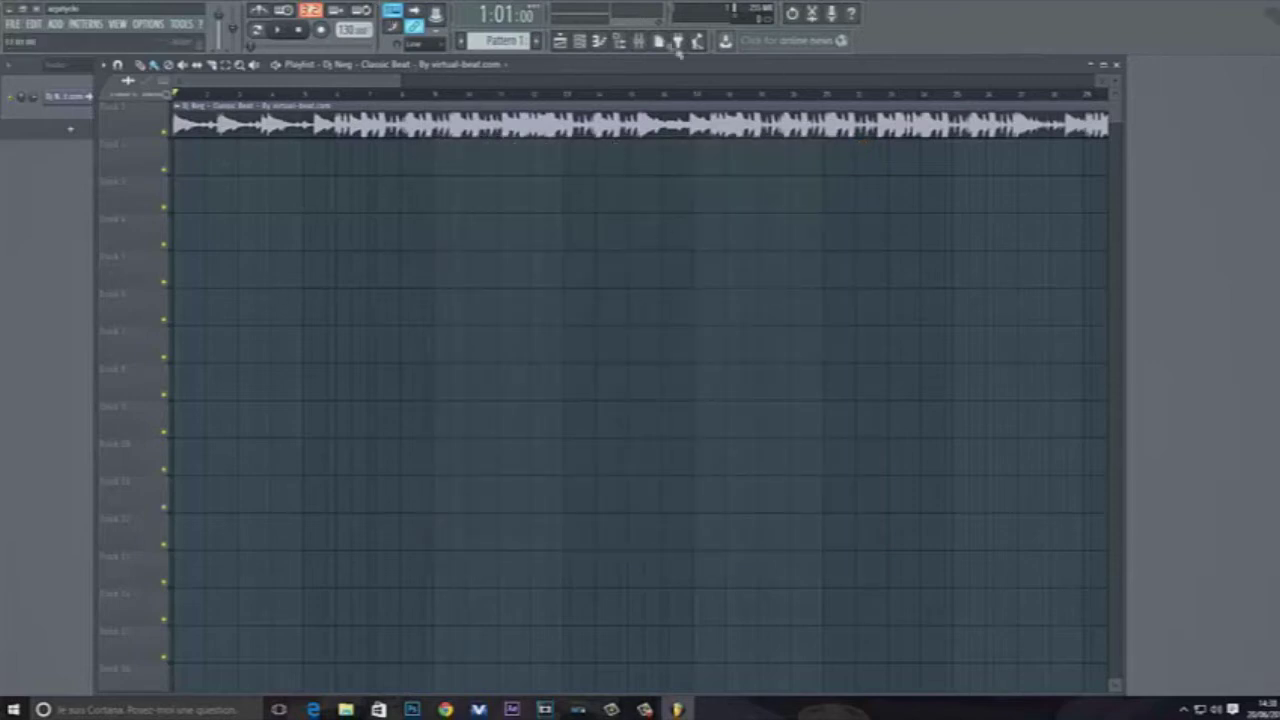
Step: Assign the mono input US-144 MKII analog in R to mixer Insert 2
left_click(562, 42)
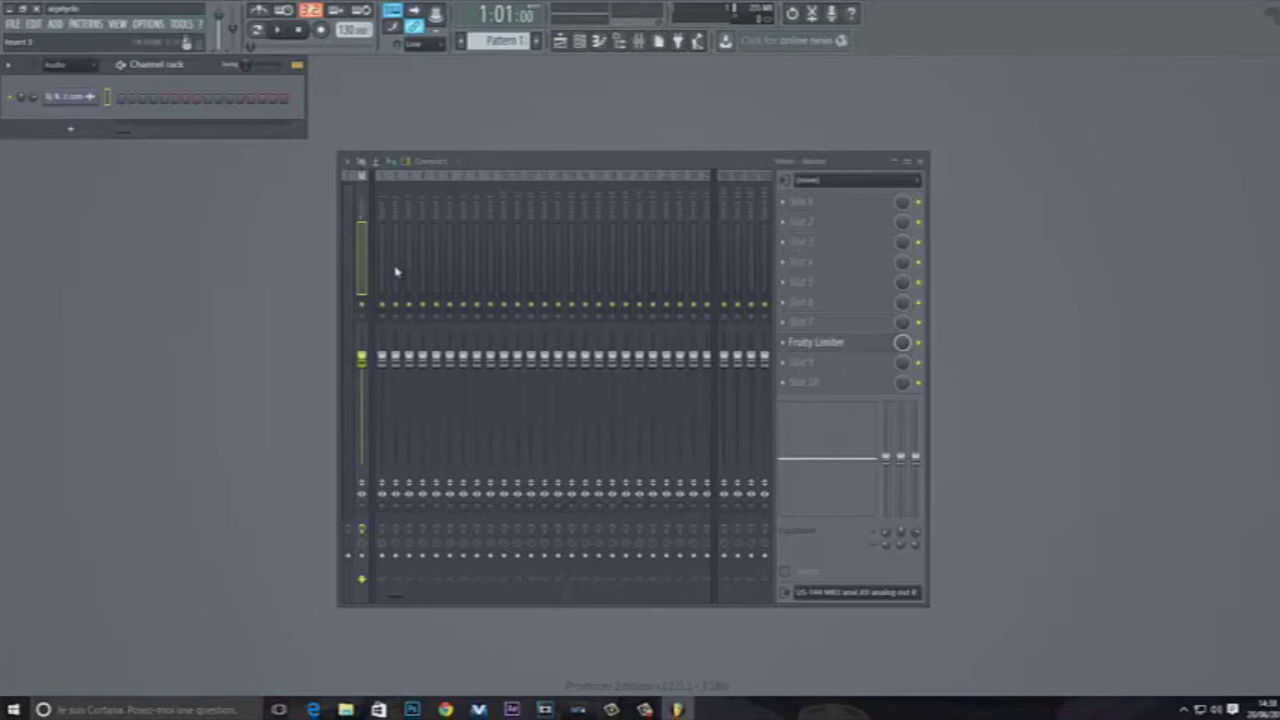
left_click(396, 271)
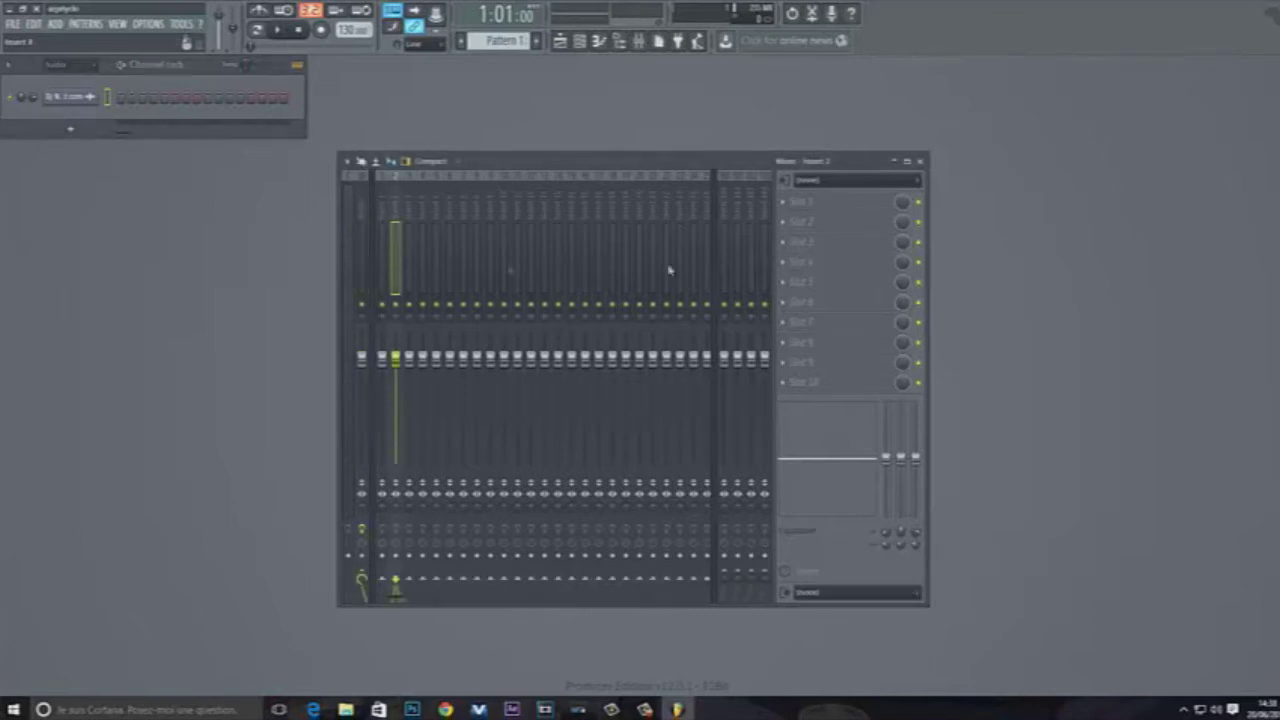
left_click(917, 182)
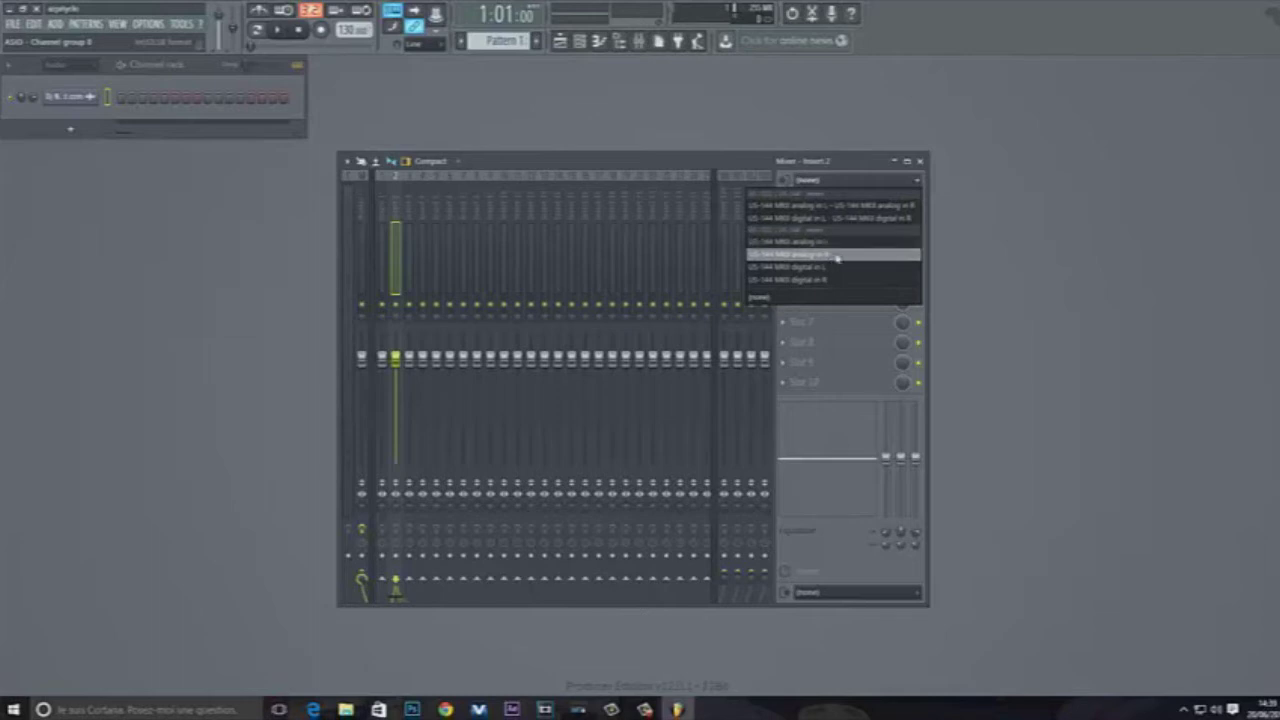
left_click(836, 258)
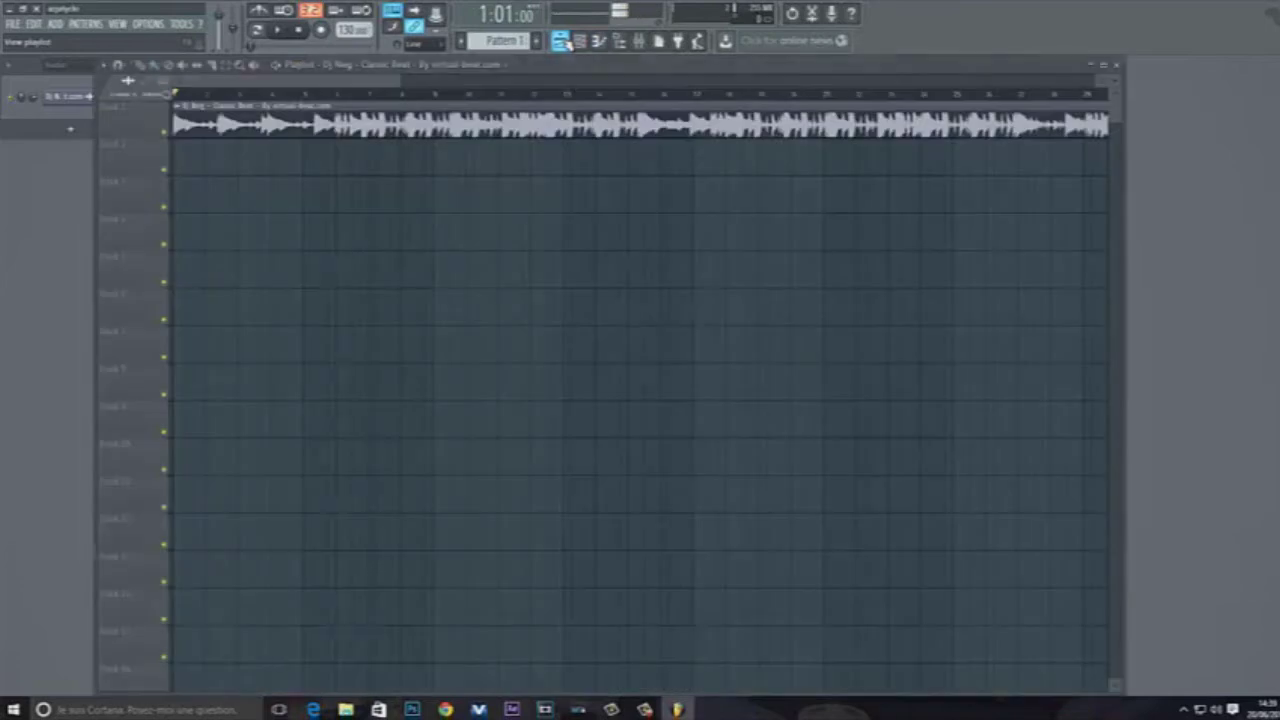
Step: Record the input into the playlist as an audio clip over the instrumental, and stop after about eleven bars
left_click(560, 40)
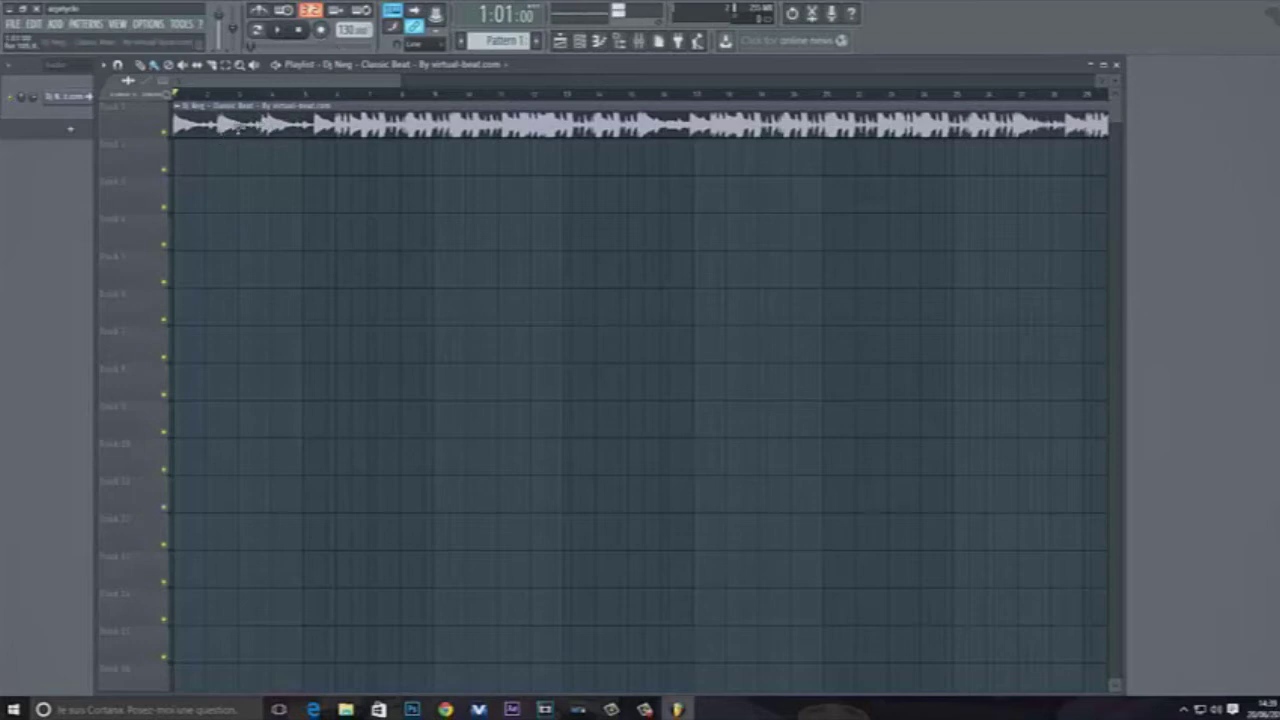
left_click(320, 29)
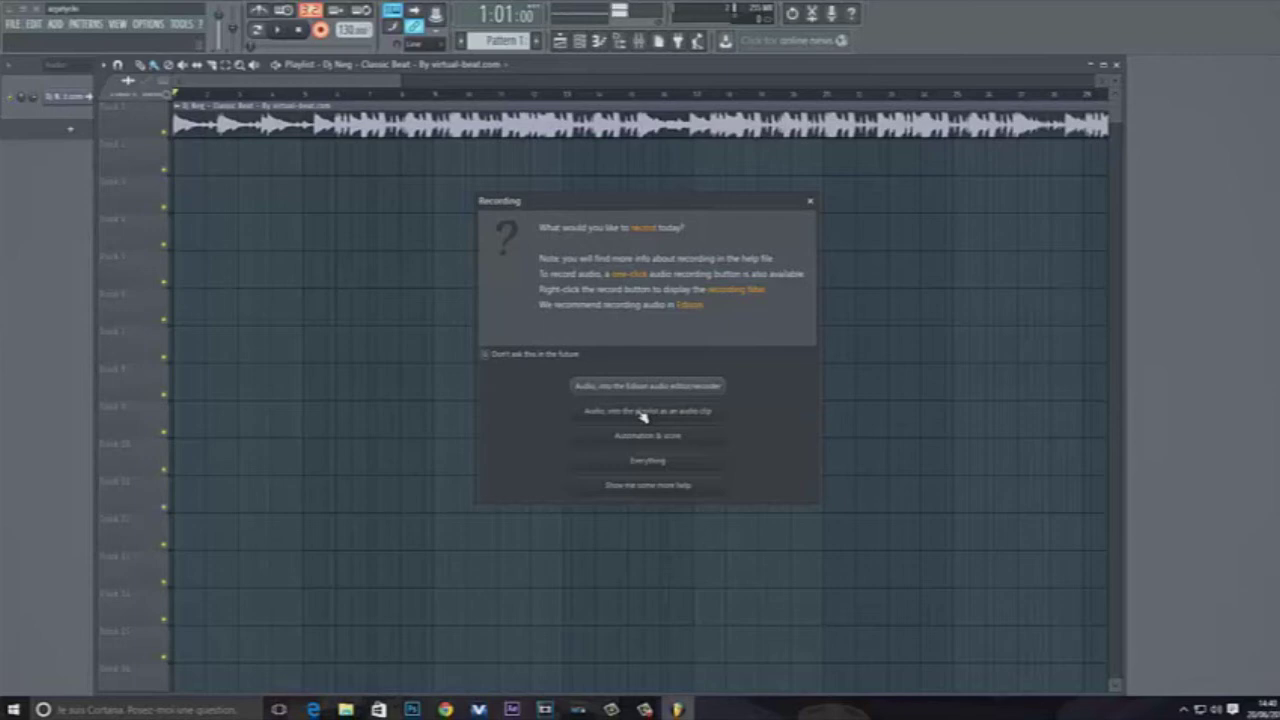
left_click(643, 412)
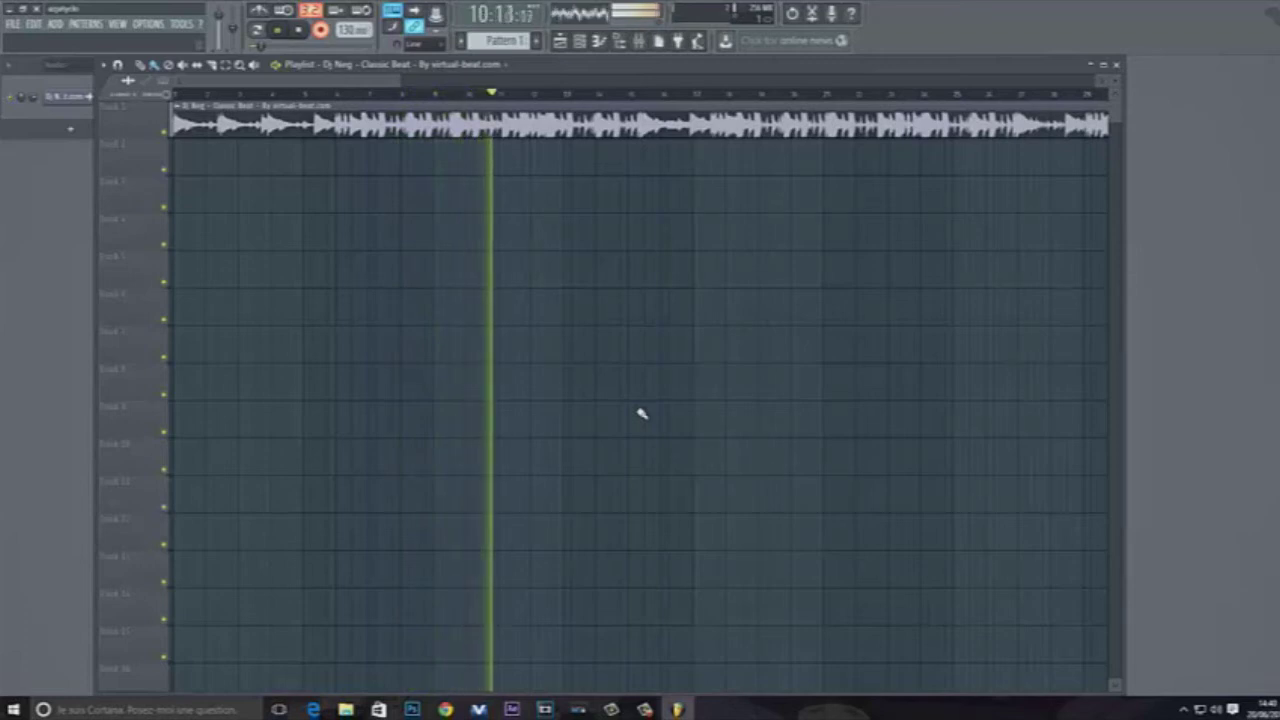
left_click(300, 31)
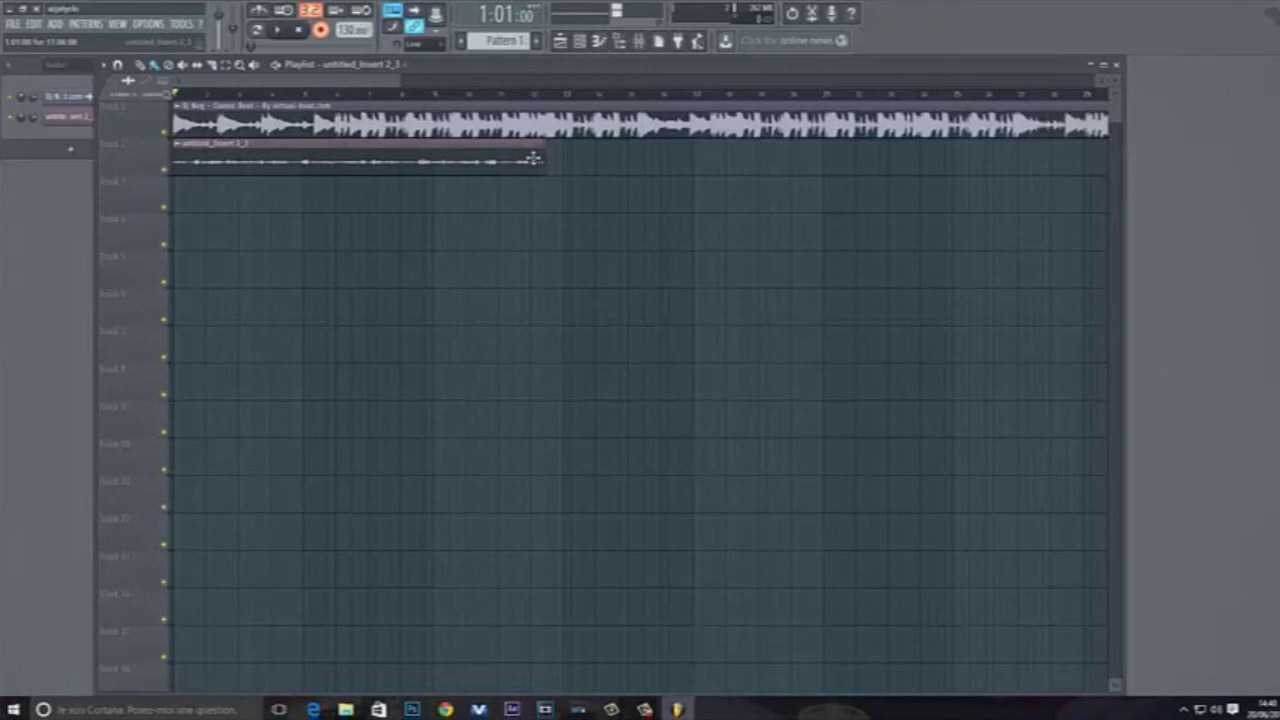
Step: Trim the end of the recorded clip to about bar 12 and save it as a unique sample named ref1
left_click_drag(548, 152, 543, 152)
mouse_move(541, 154)
left_mouse_down()
mouse_move(617, 155)
mouse_move(539, 155)
left_mouse_up()
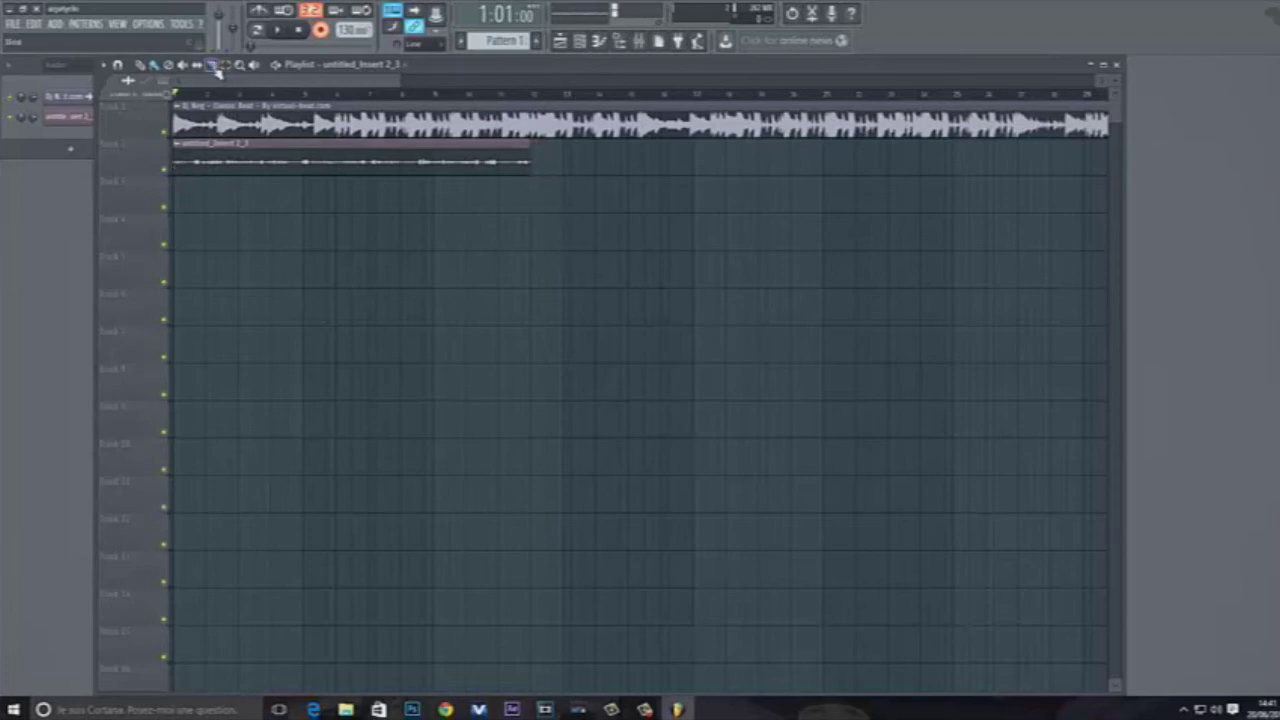
left_click(179, 149)
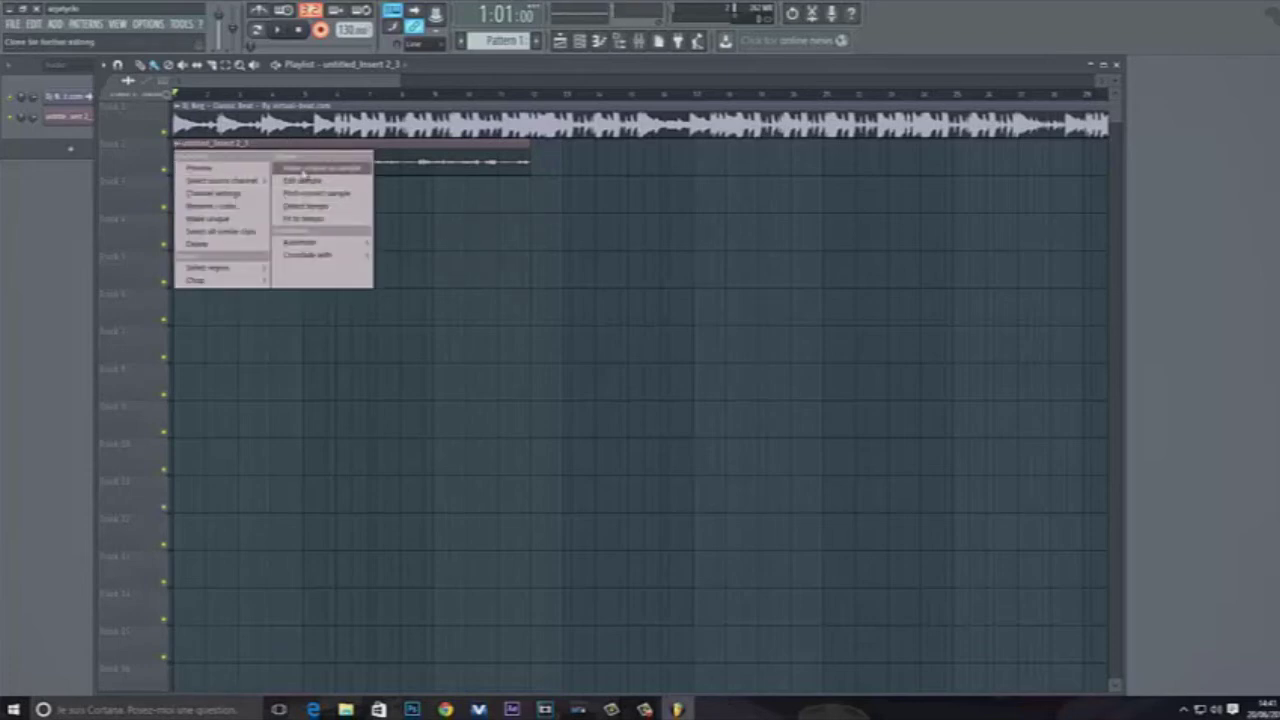
left_click(304, 169)
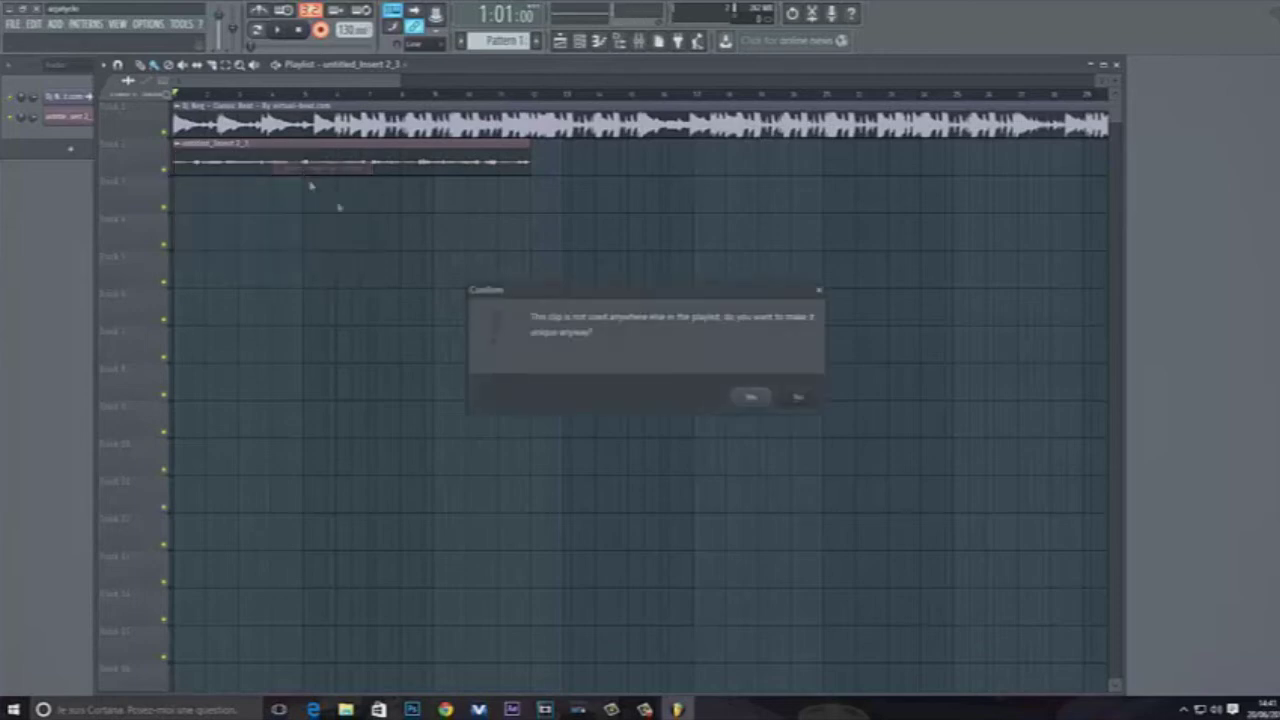
left_click(748, 396)
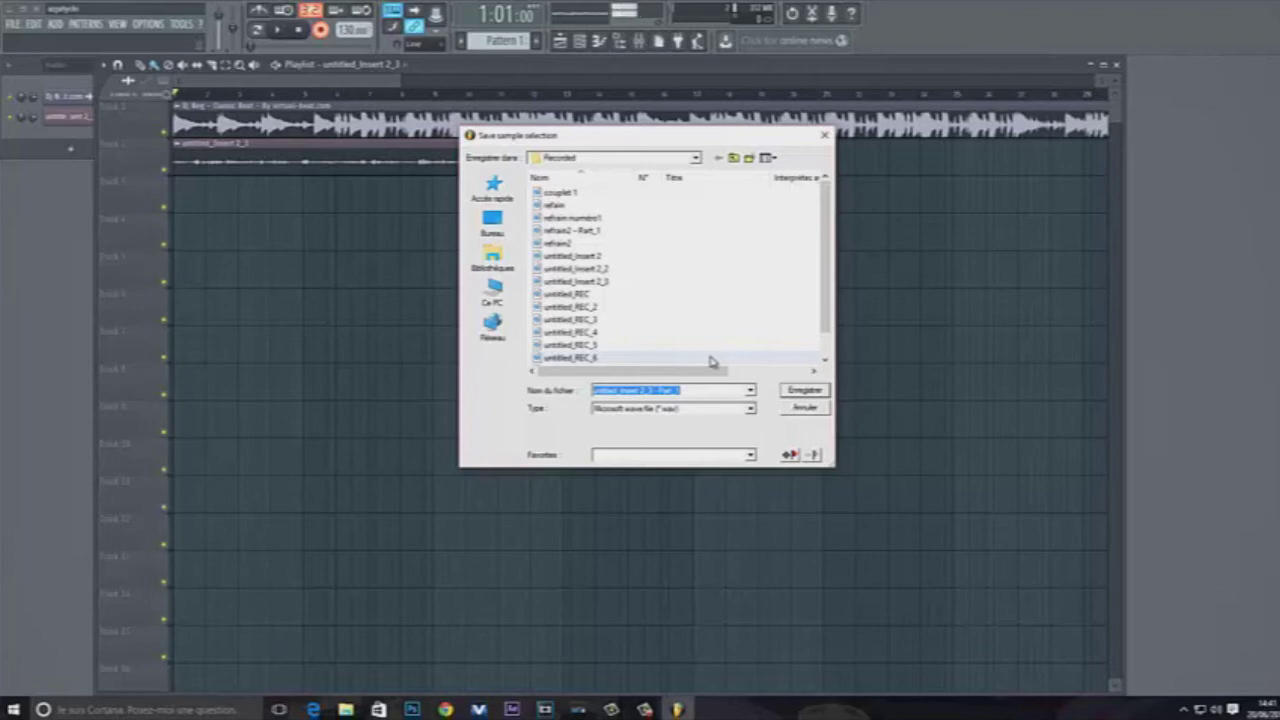
type("r")
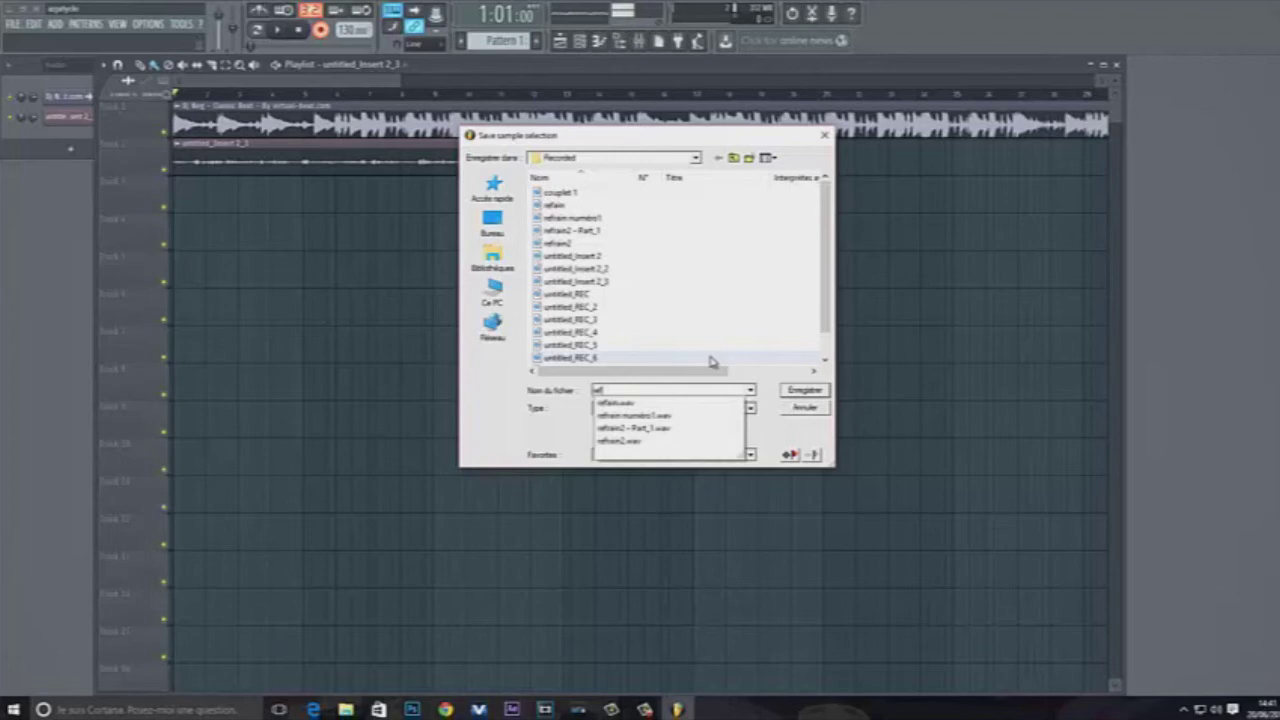
type("ef1")
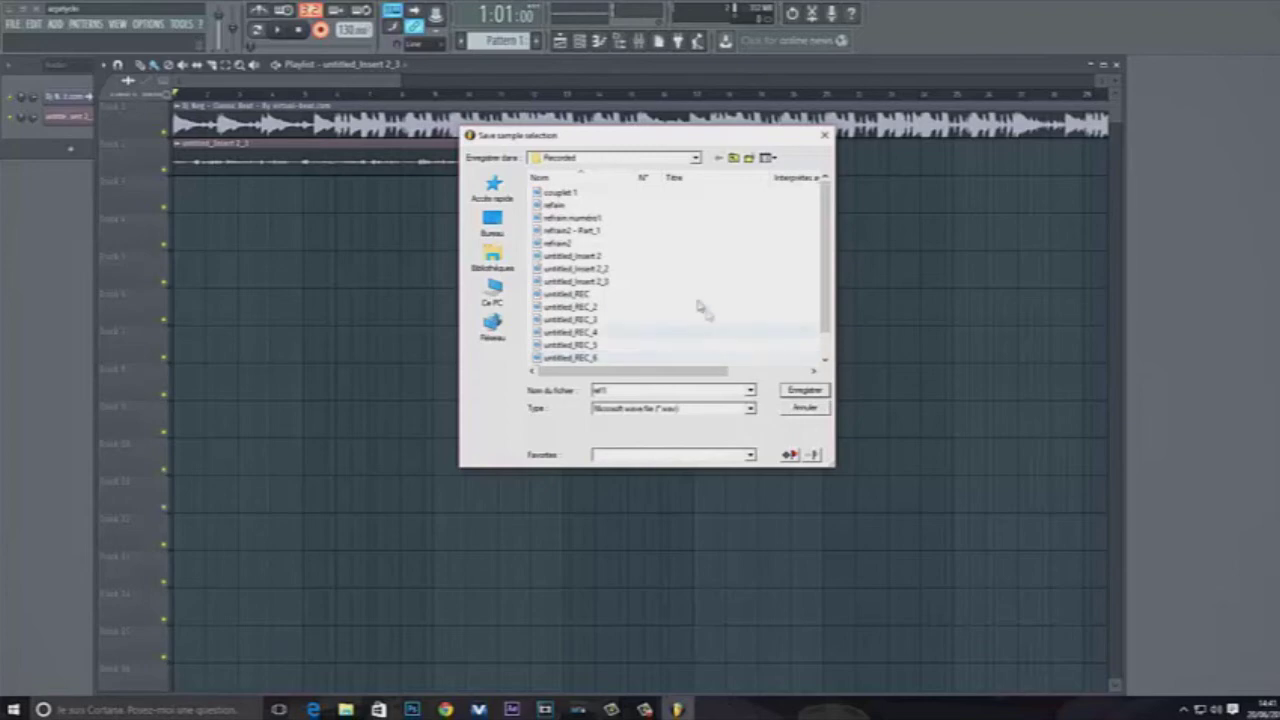
left_click(806, 391)
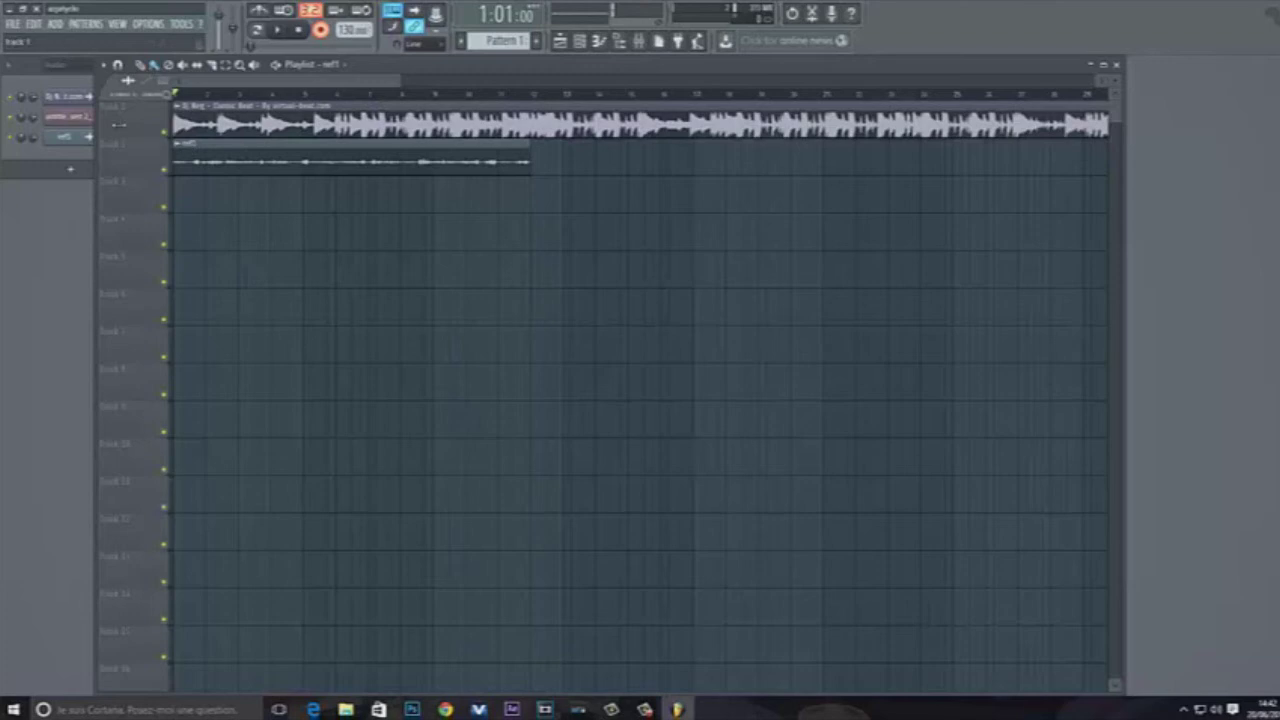
Step: Delete the original untitled_Insert 2_3 recording's channel from the channel rack
left_click(586, 47)
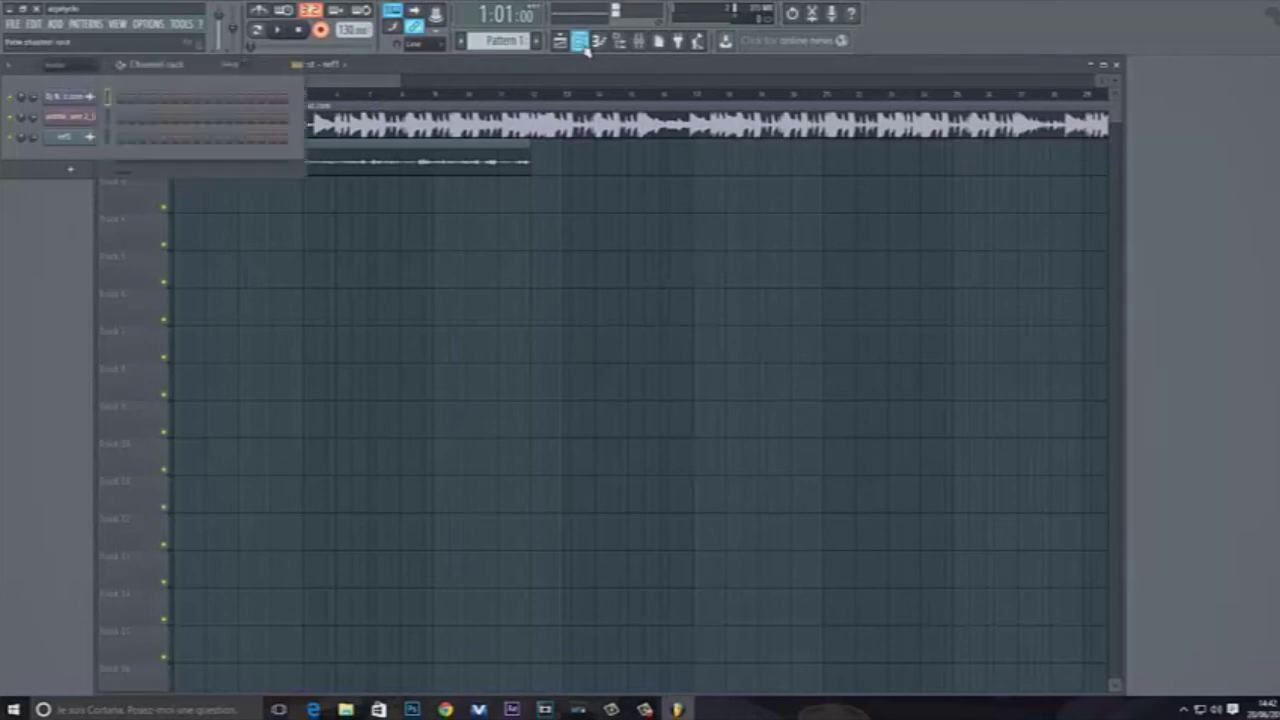
right_click(86, 124)
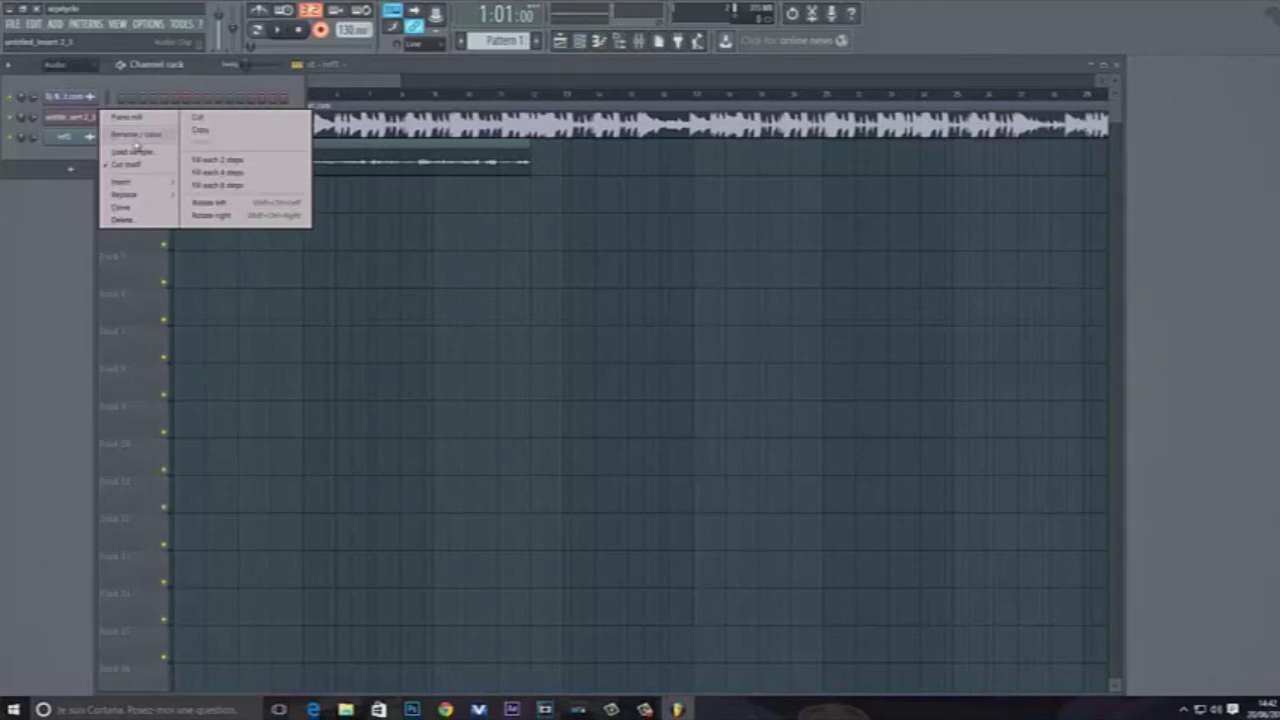
left_click(150, 219)
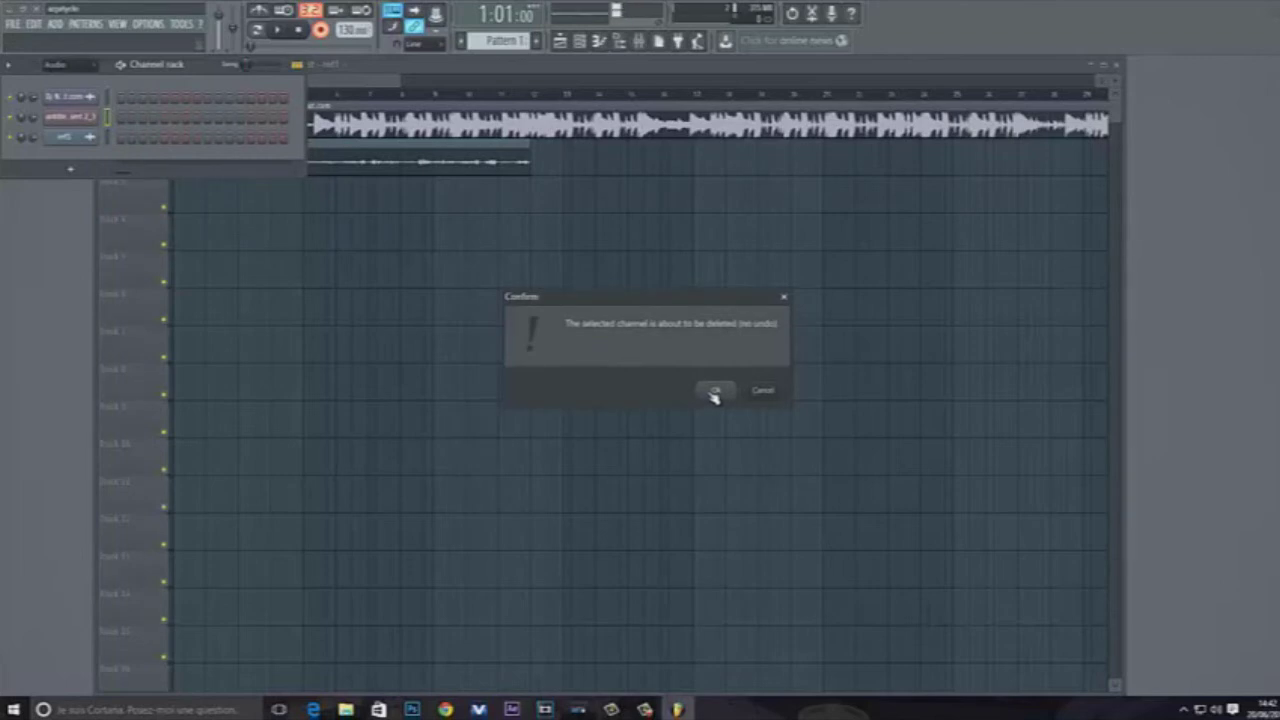
left_click(714, 392)
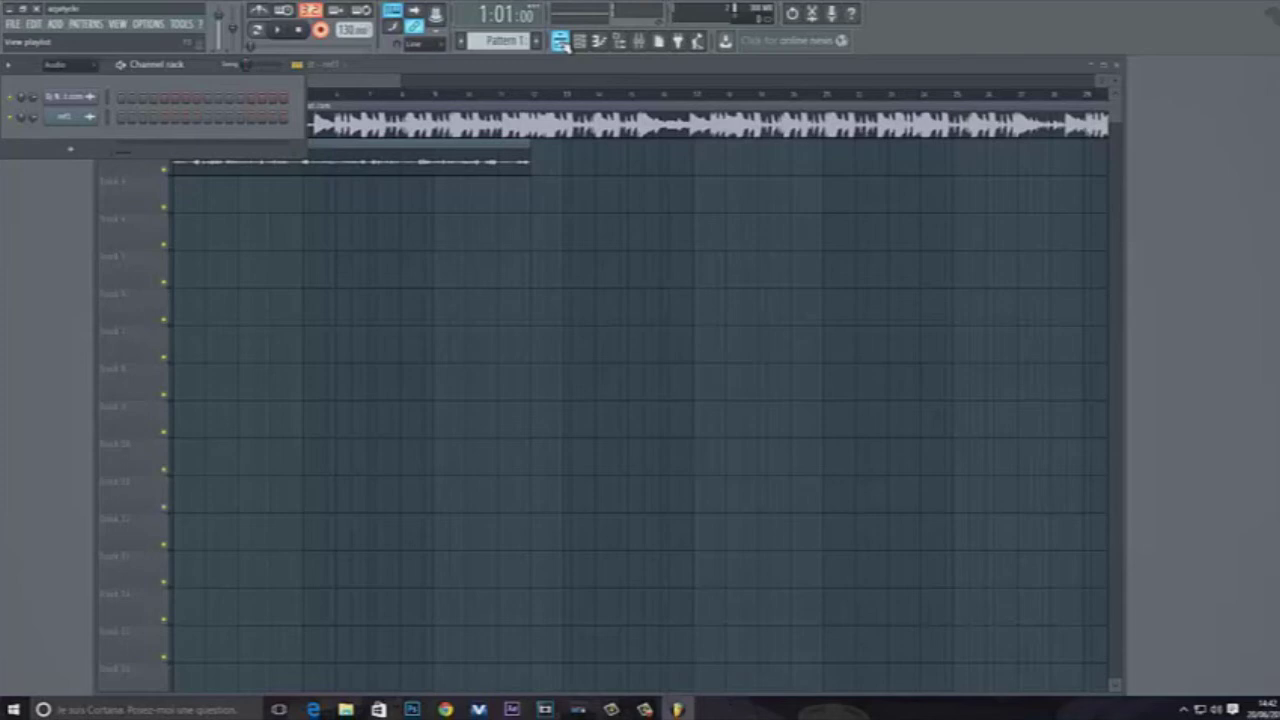
Step: Open the ref1 sample channel's settings and route the channel to mixer Insert 3
left_click(561, 41)
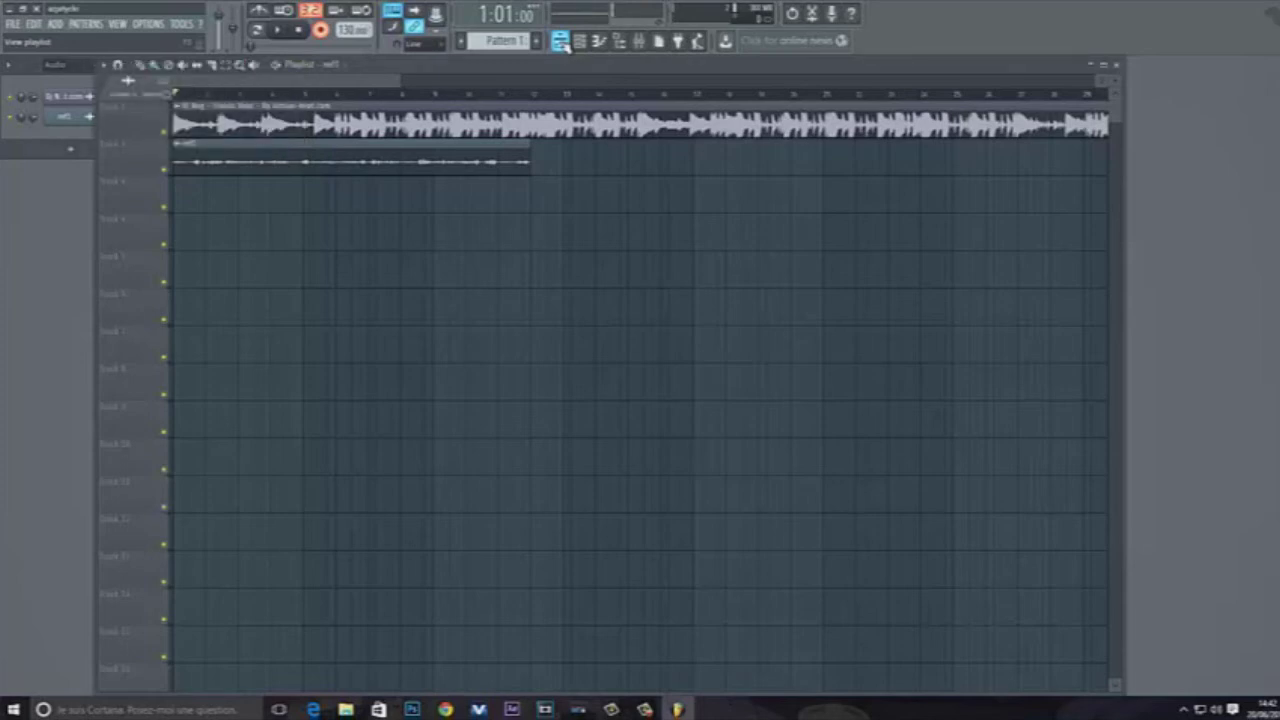
left_click(561, 41)
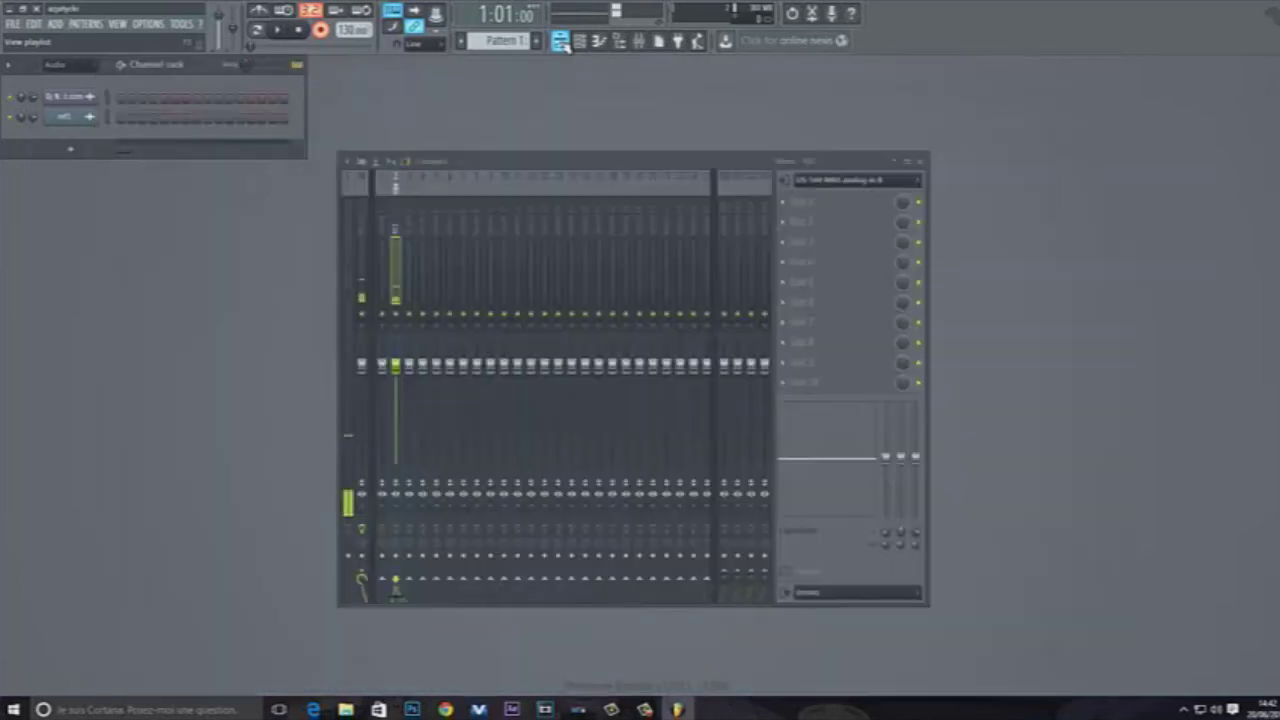
left_click(65, 120)
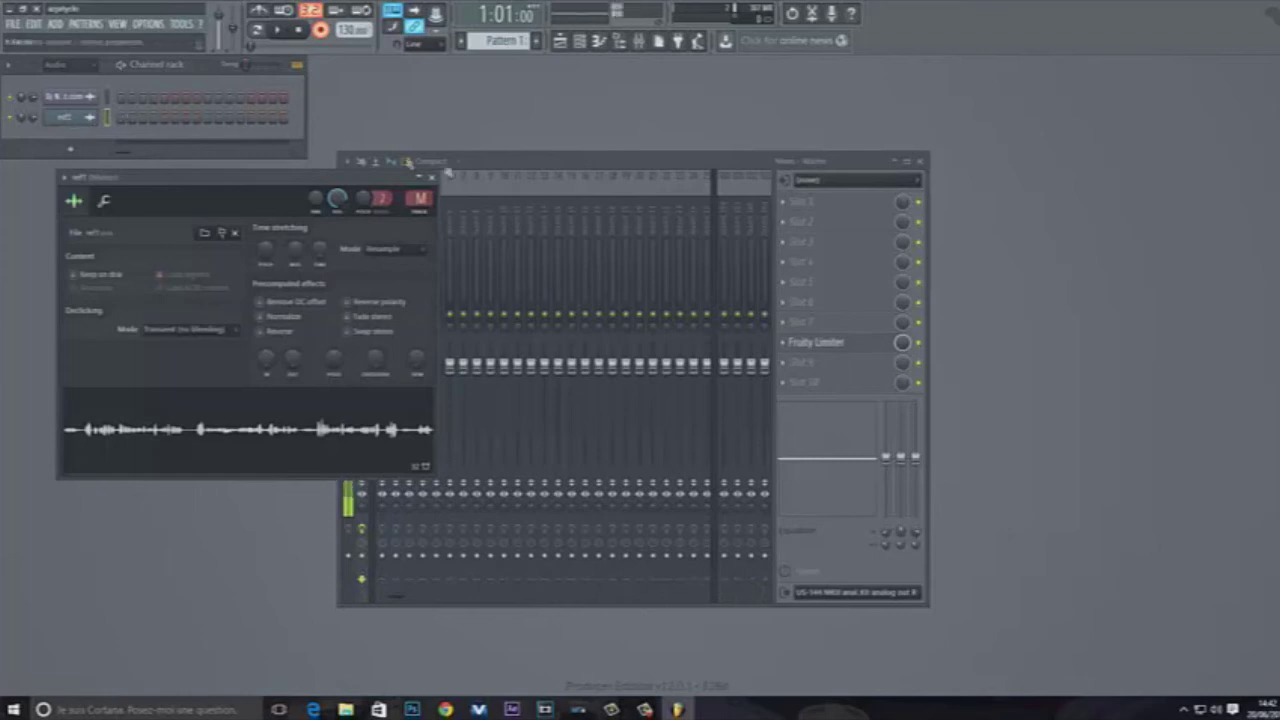
left_click(491, 163)
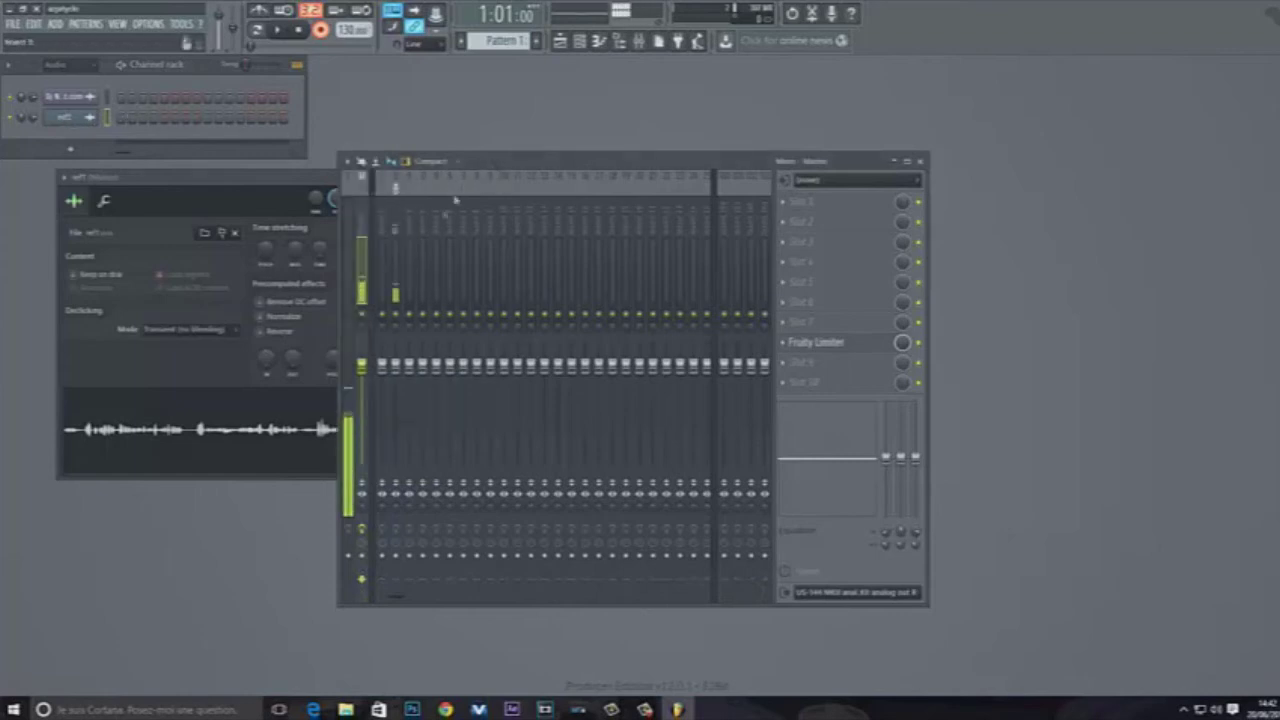
left_click(410, 272)
right_click(411, 272)
left_click(411, 272)
right_click(411, 272)
mouse_move(518, 254)
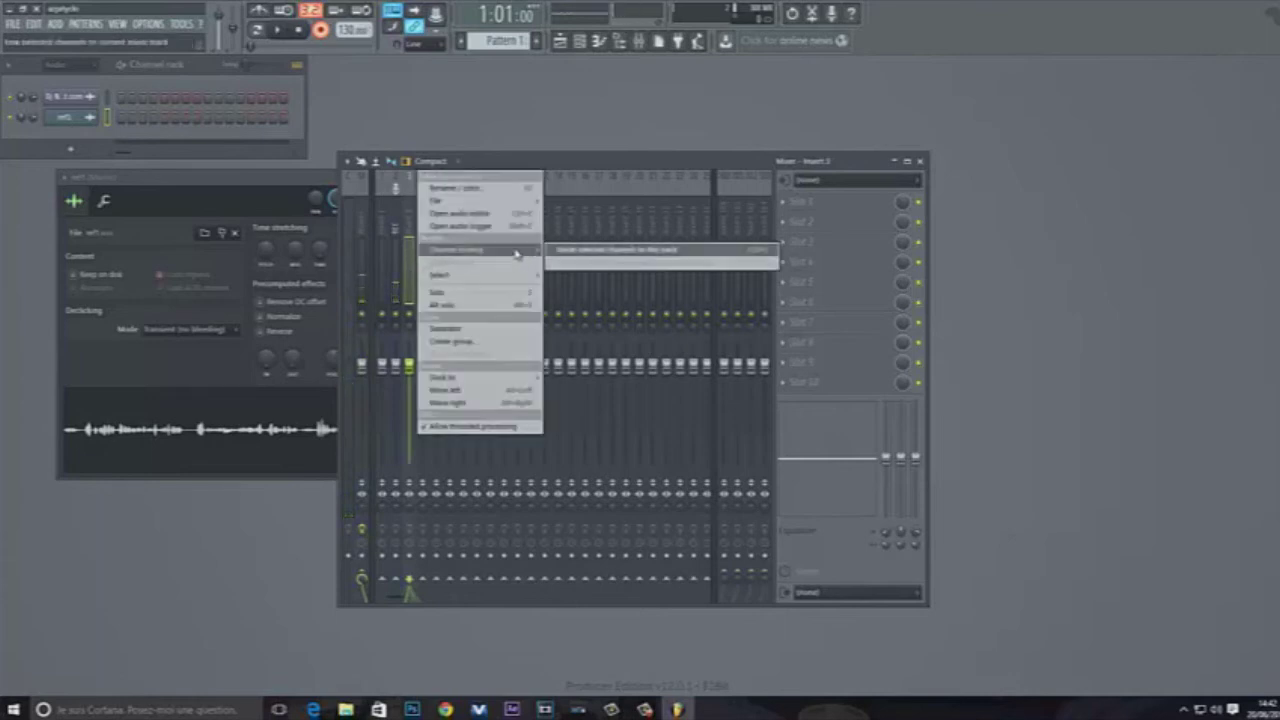
left_click(604, 252)
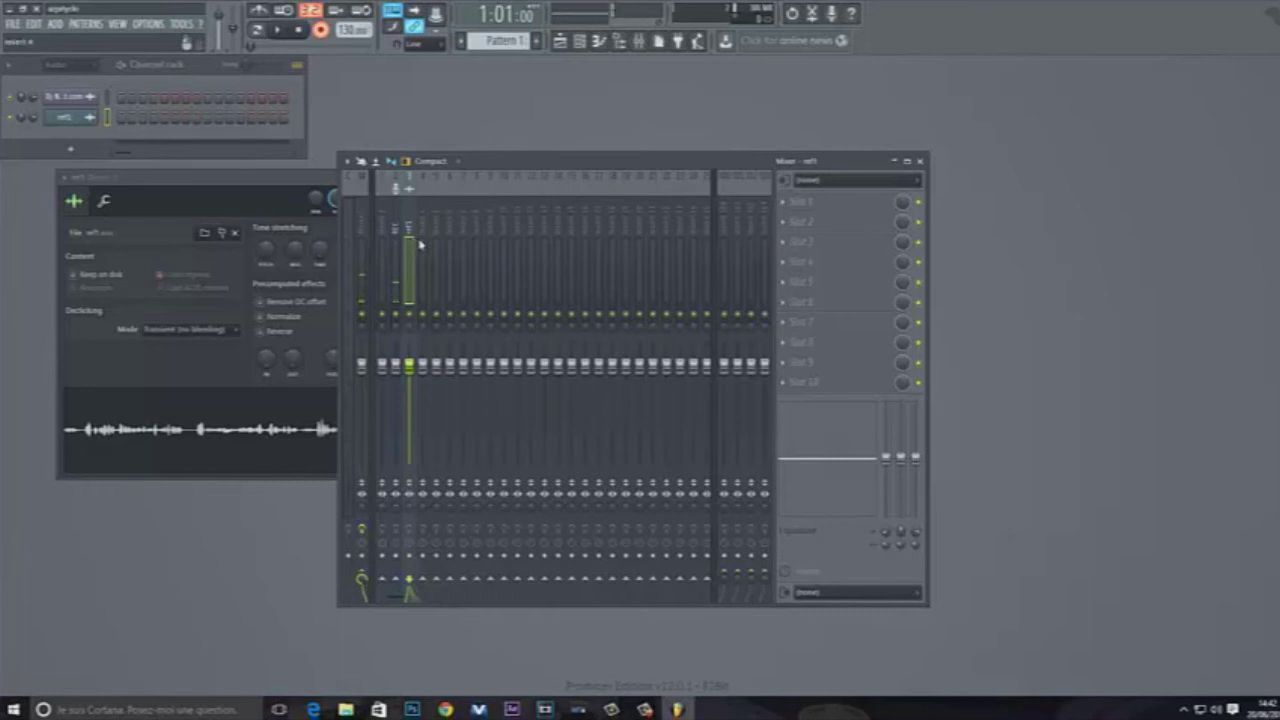
Step: Look through the effect plugins available for slot 1 on the ref1 and REC mixer tracks
left_click(787, 204)
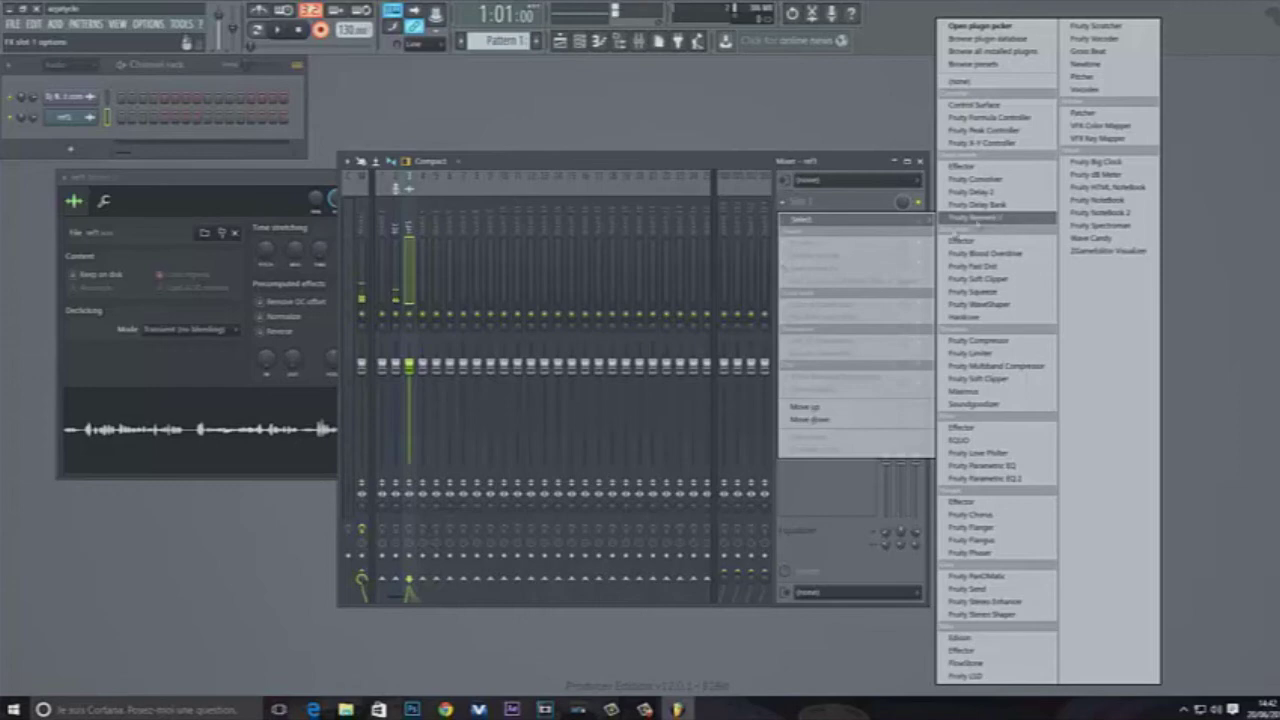
left_click(833, 205)
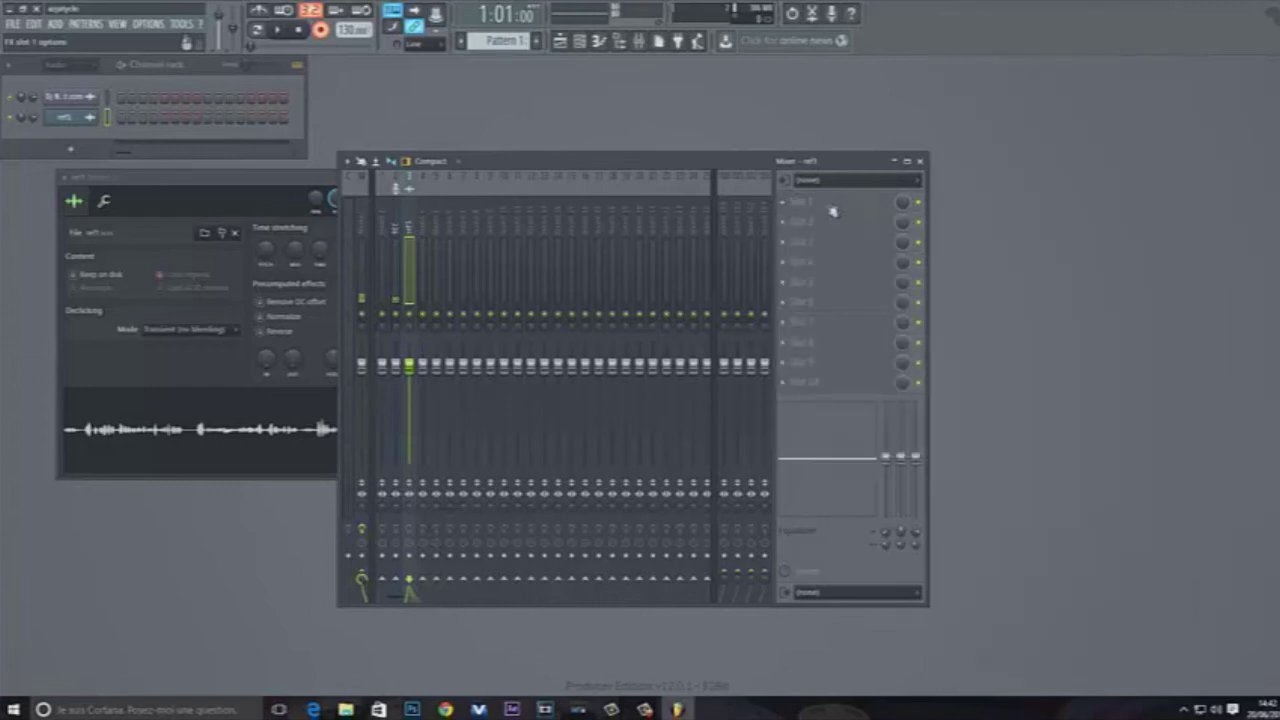
left_click(395, 275)
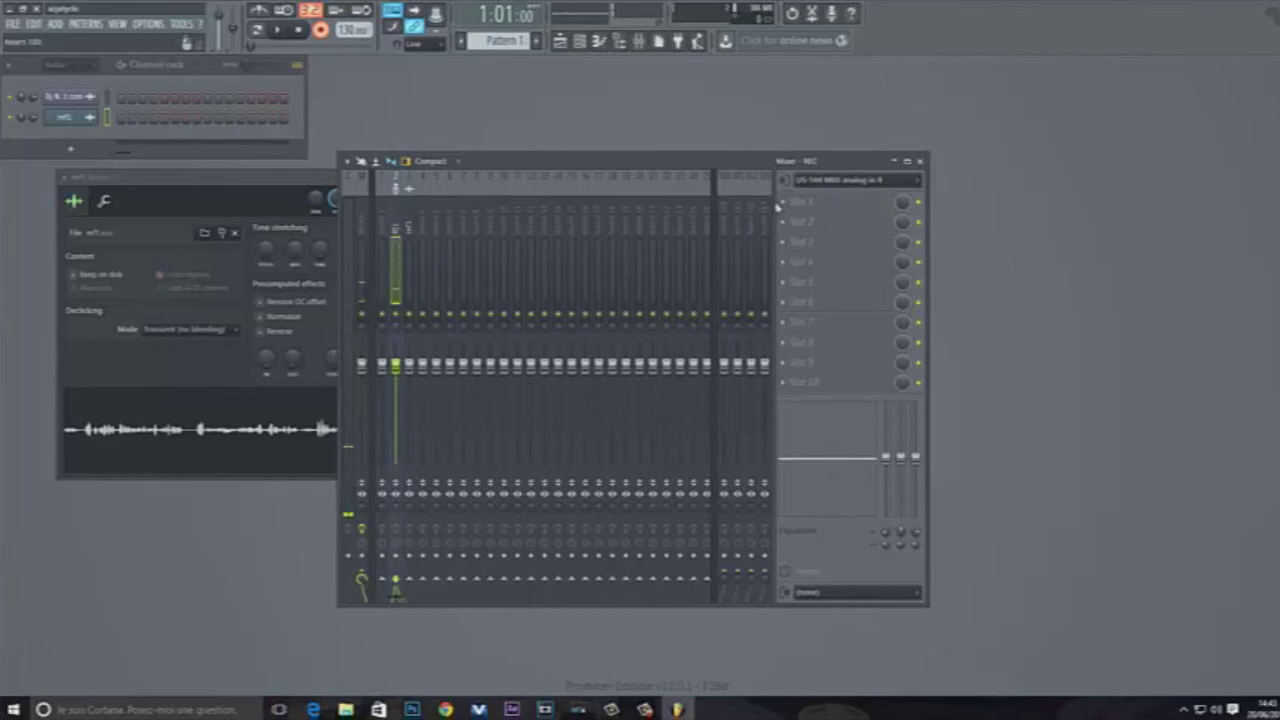
left_click(800, 201)
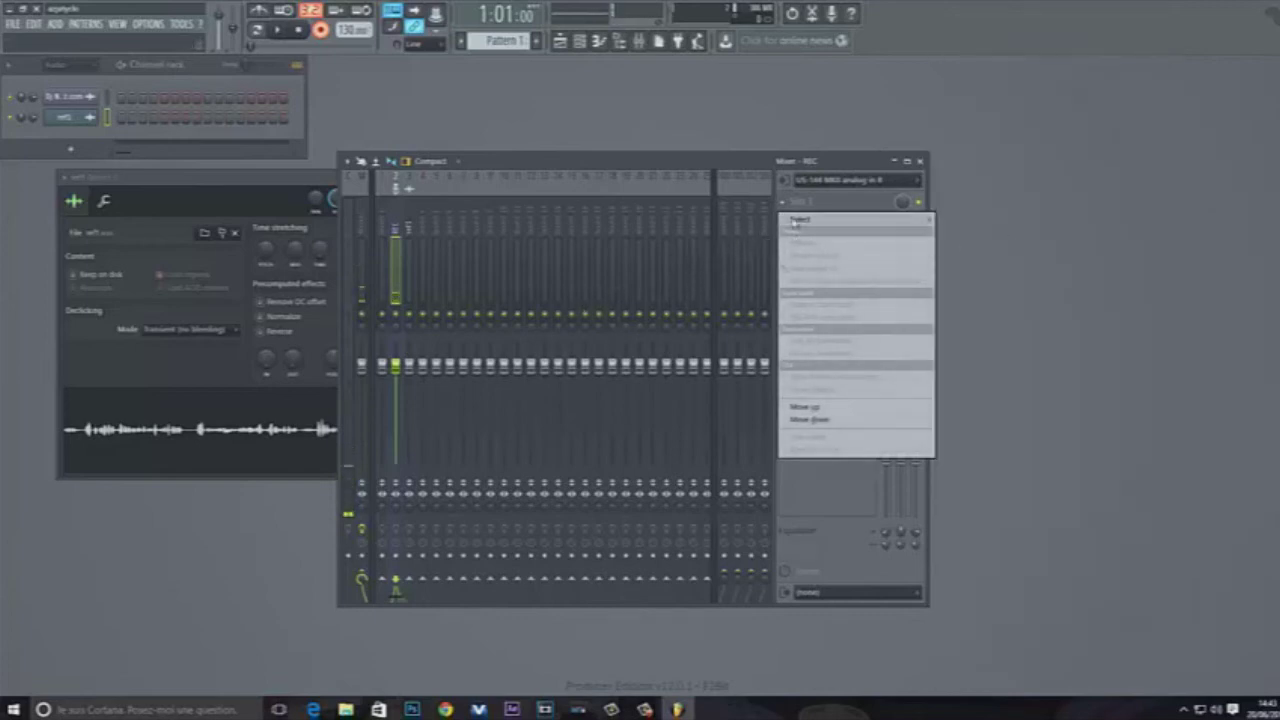
mouse_move(803, 219)
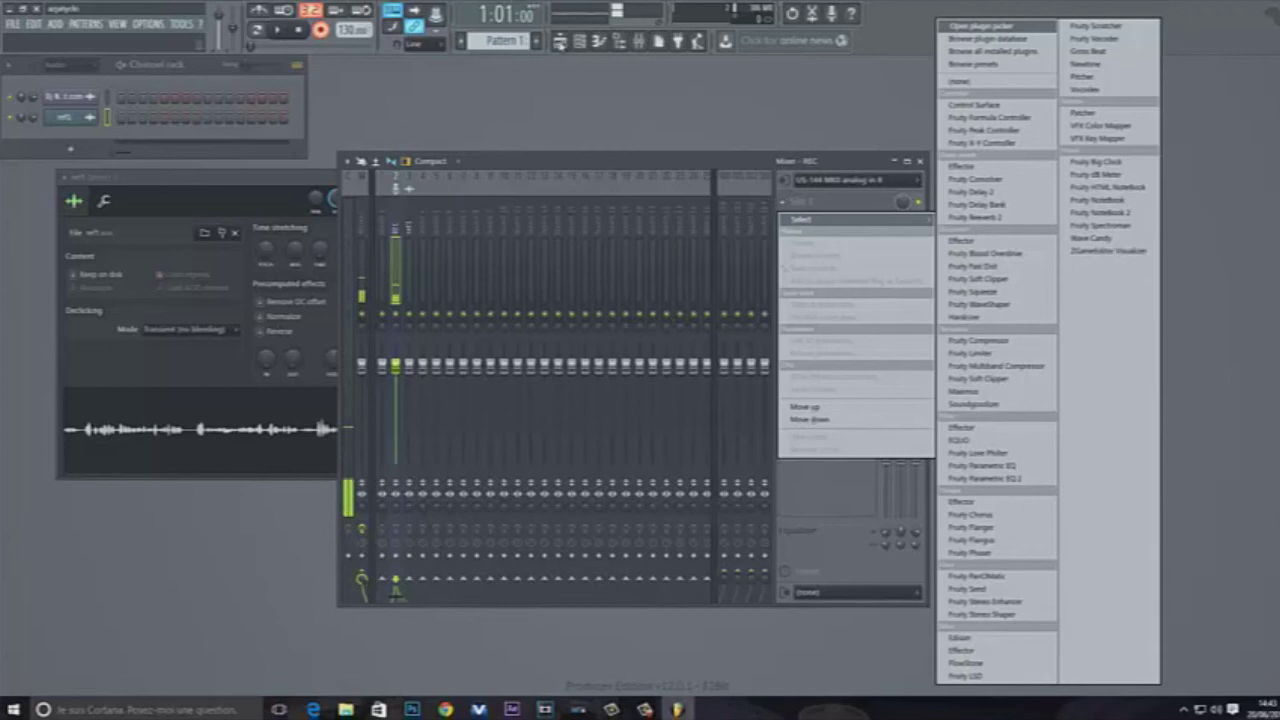
Step: Record the vocal input into the Edison audio editor over the playlist instrumental, and stop after about ten bars
left_click(561, 41)
left_click(561, 41)
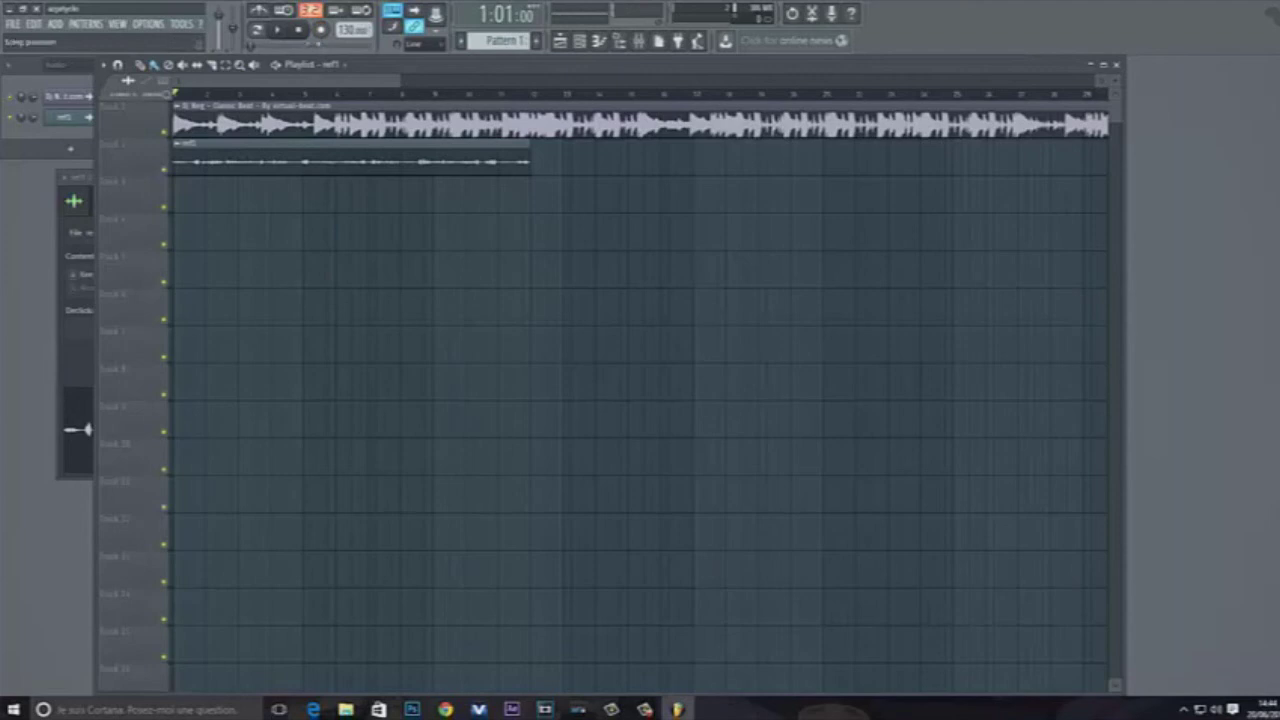
left_click(321, 32)
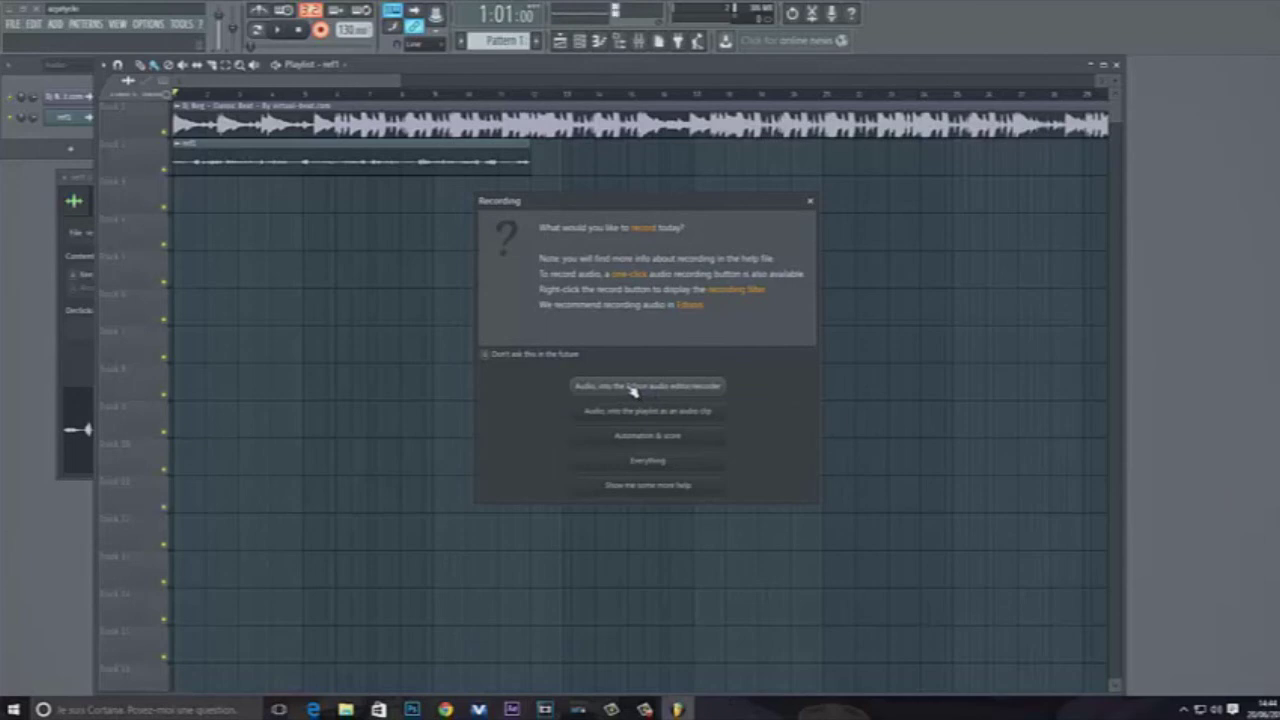
left_click(633, 387)
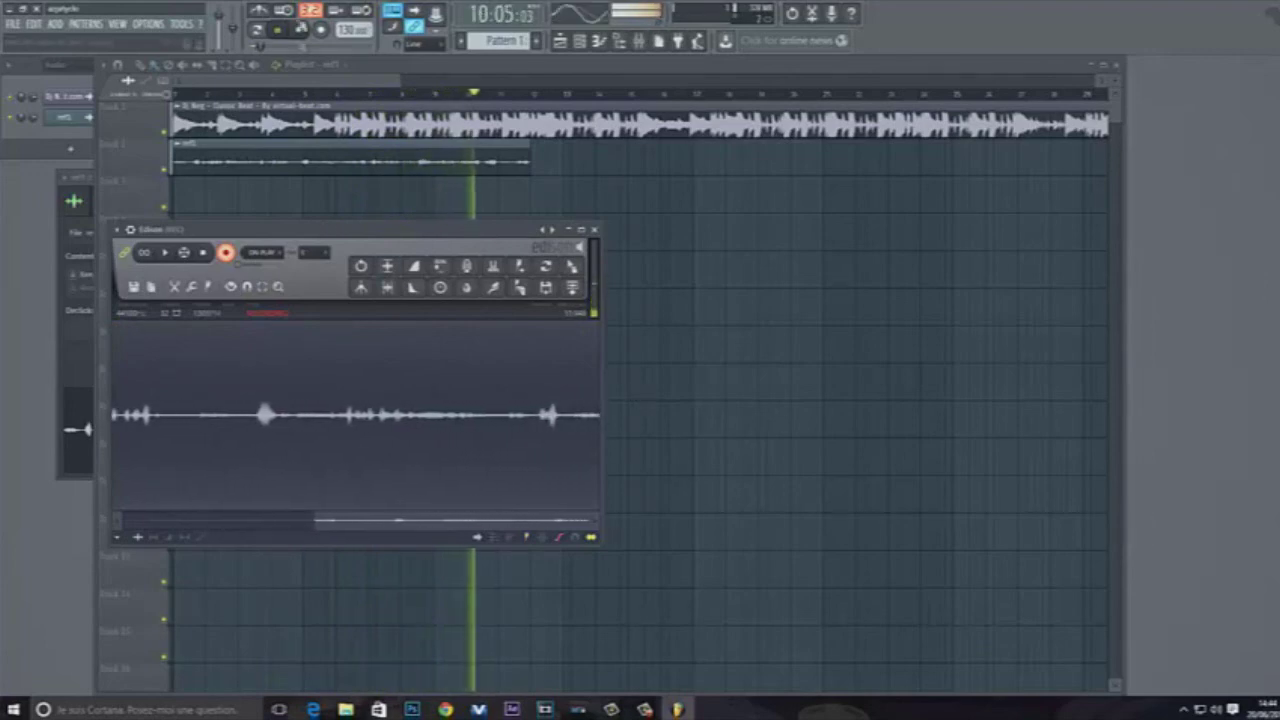
left_click(227, 254)
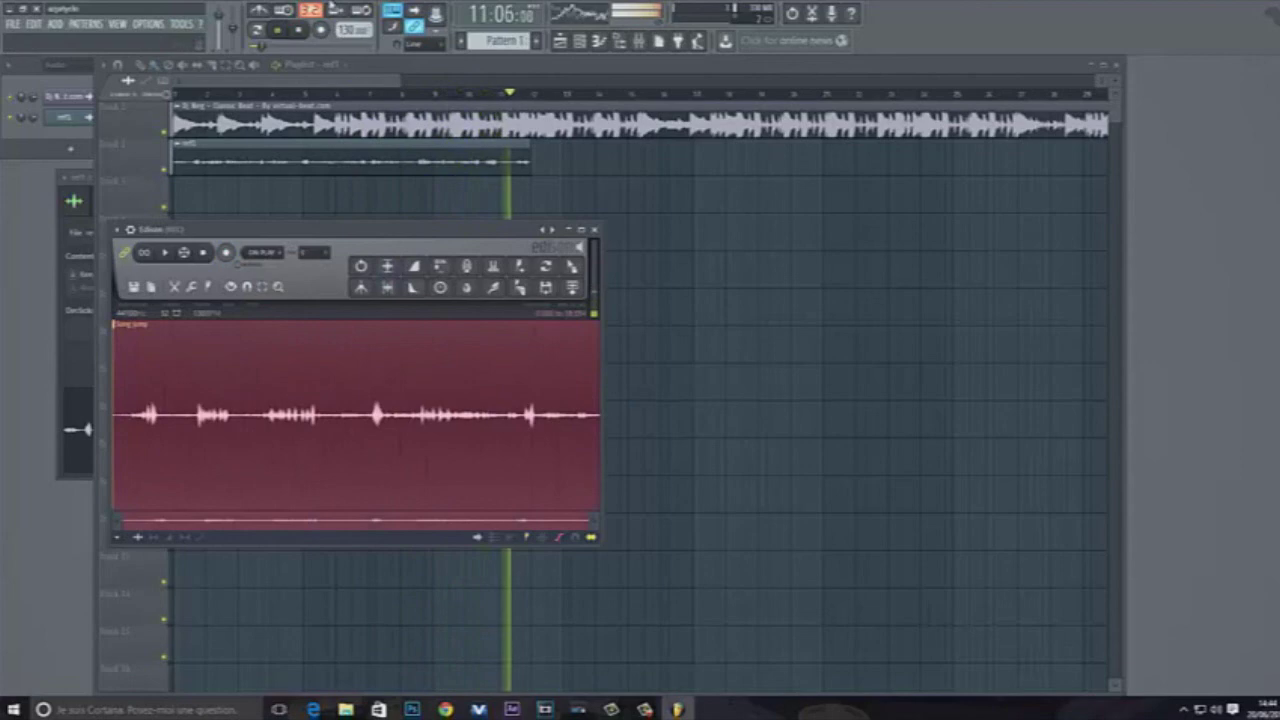
key("space")
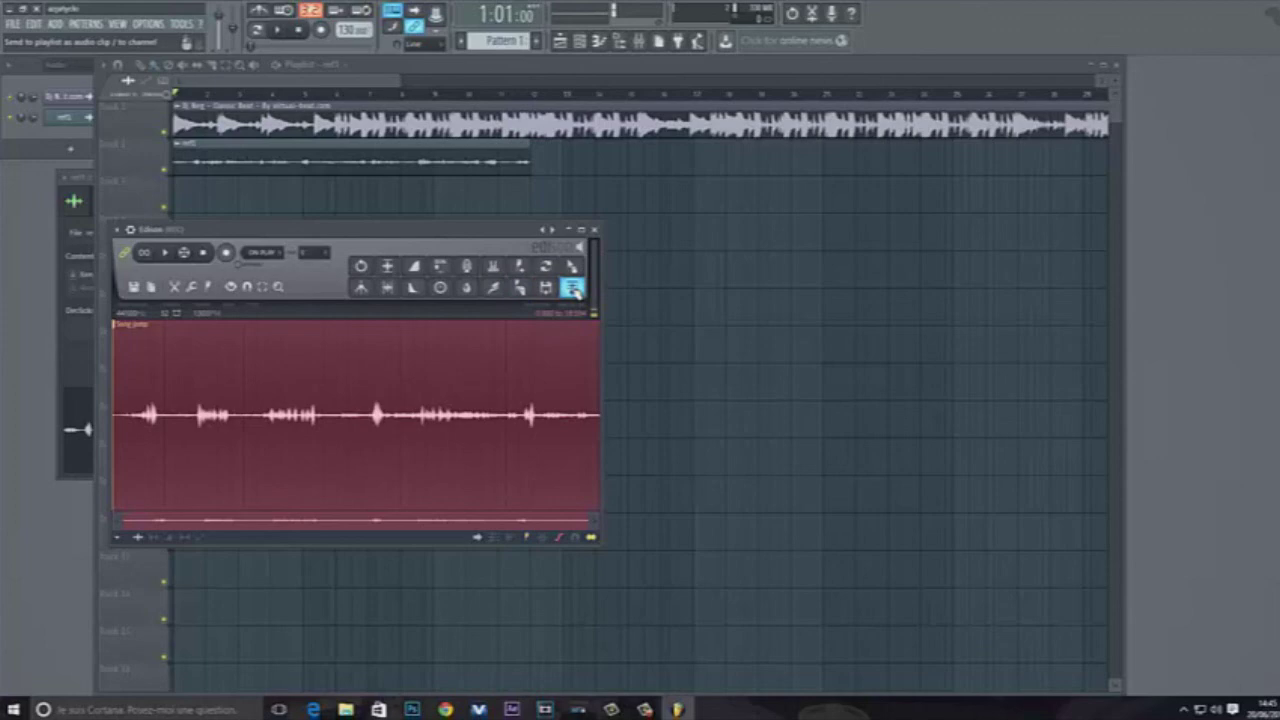
Step: Send the Edison recording to the playlist as an audio clip on the track below ref1
left_click(573, 288)
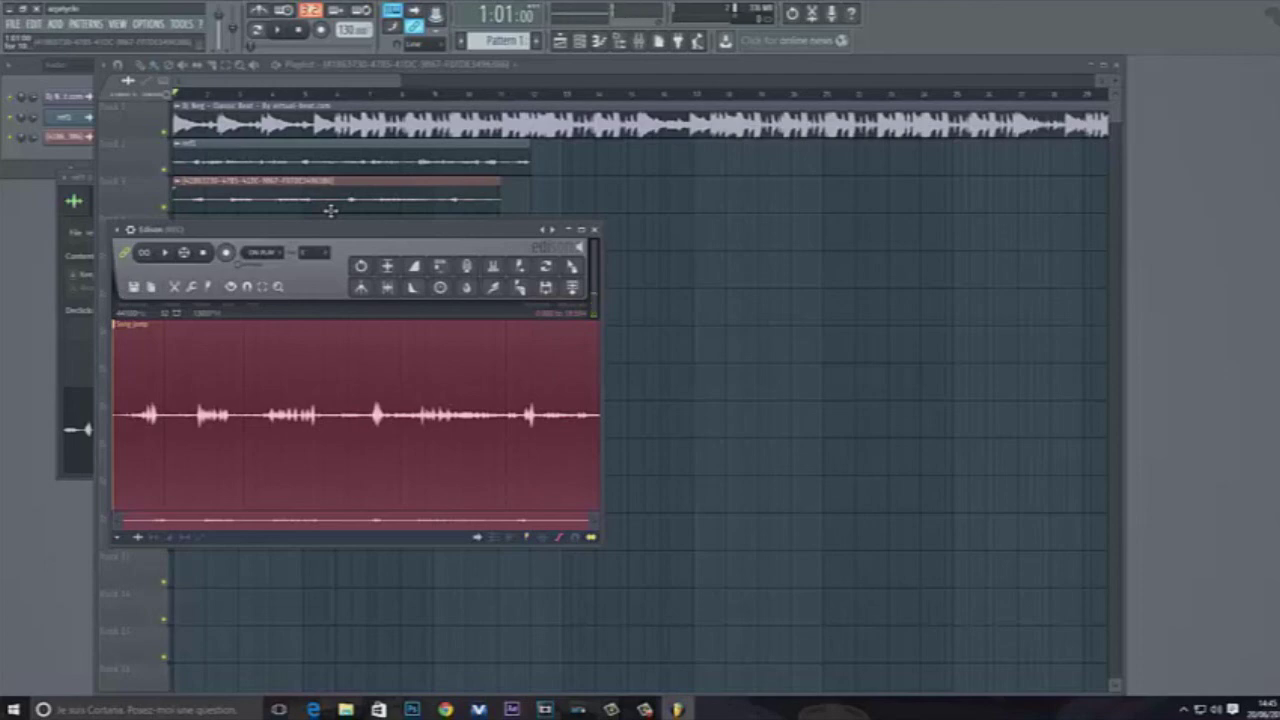
left_click(642, 710)
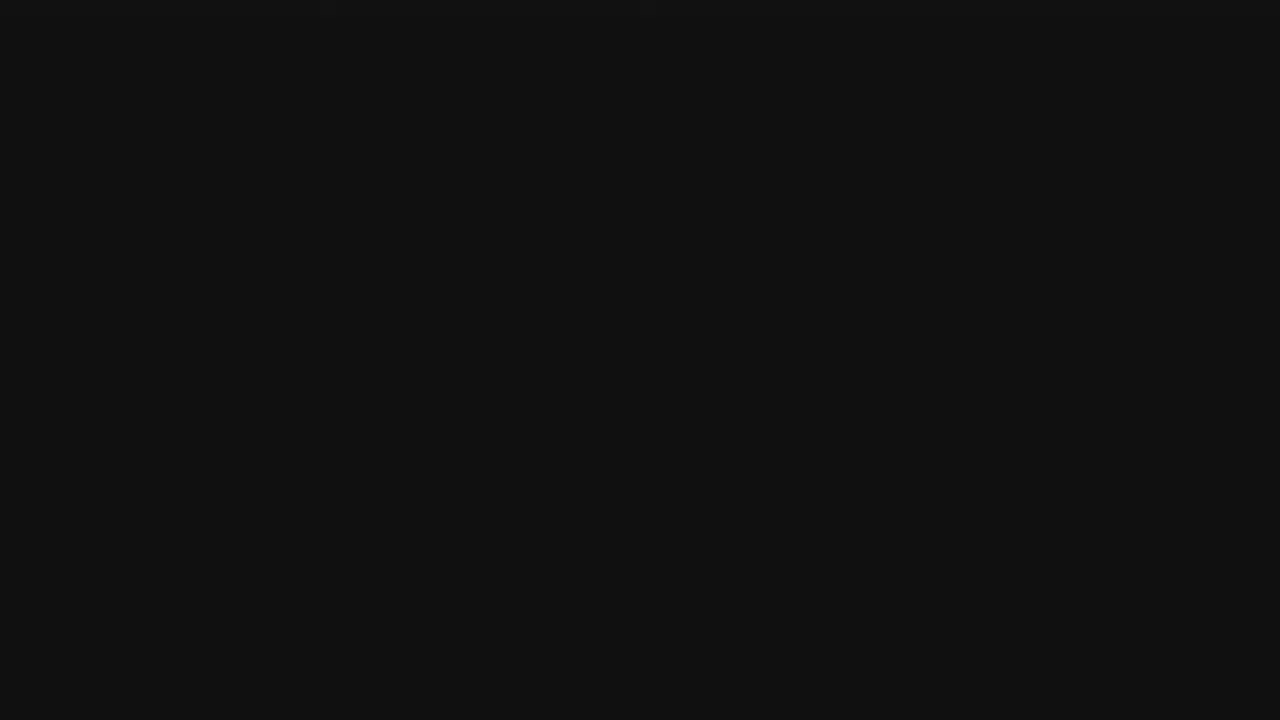